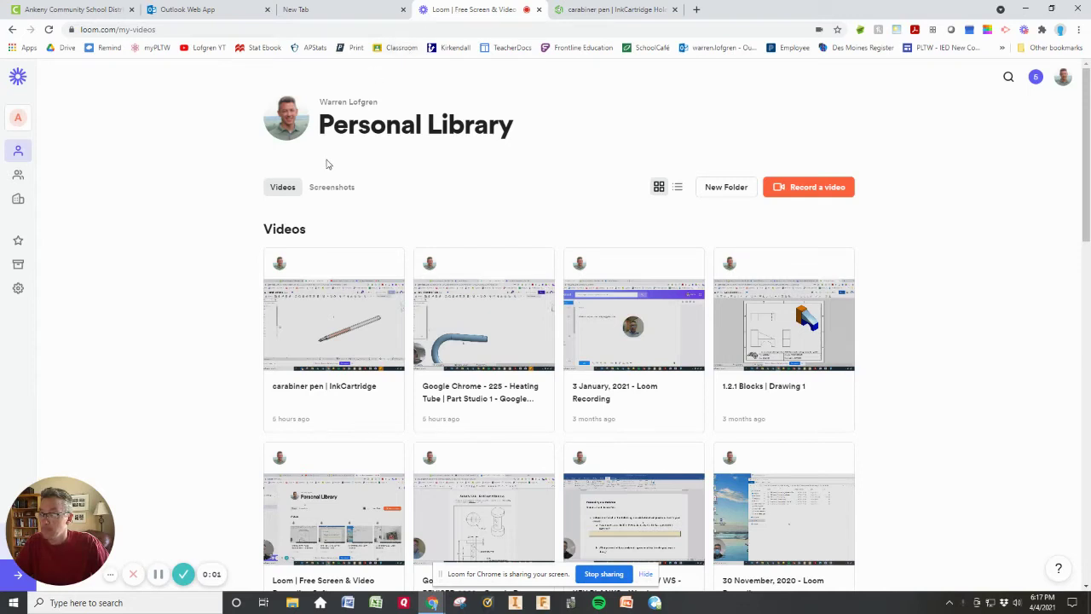
Switch to the Onshape 'carabiner pen' tab showing the finished InkCartridge Holder model.
{"action": "left_click", "coordinate": [610, 10]}
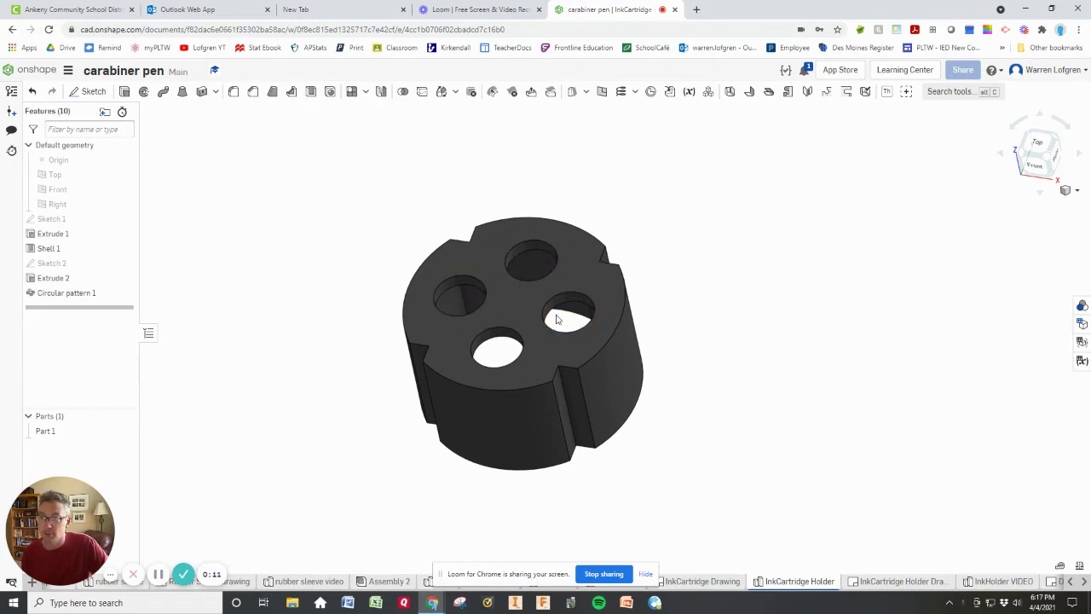
{"action": "mouse_move", "coordinate": [665, 429]}
{"action": "right_mouse_down"}
{"action": "mouse_move", "coordinate": [670, 403]}
{"action": "mouse_move", "coordinate": [728, 404]}
{"action": "mouse_move", "coordinate": [666, 418]}
{"action": "mouse_move", "coordinate": [675, 429]}
{"action": "right_mouse_up"}
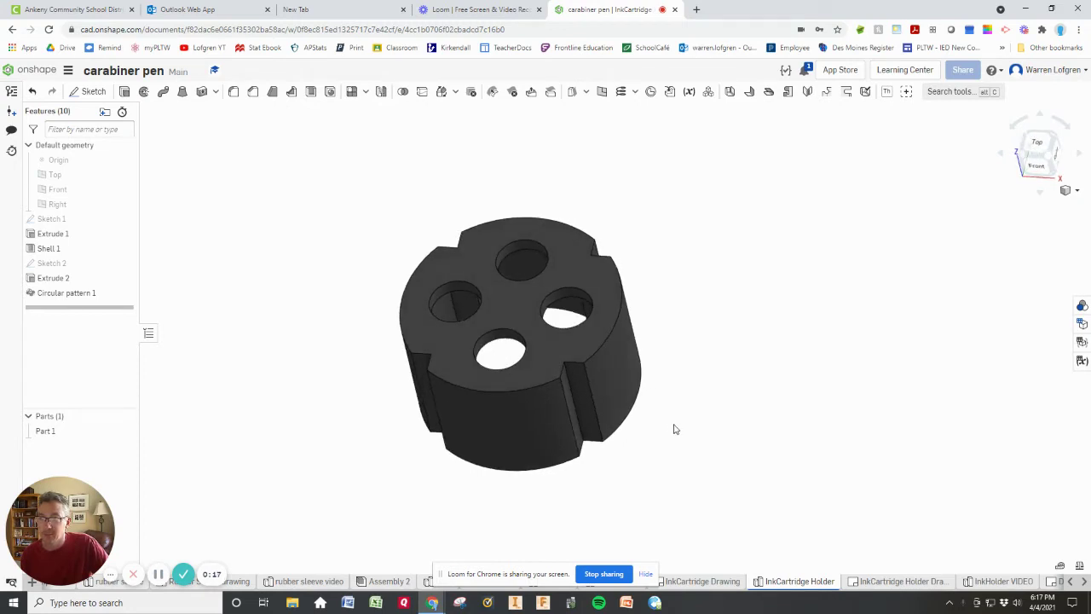
{"action": "left_click", "coordinate": [1021, 151]}
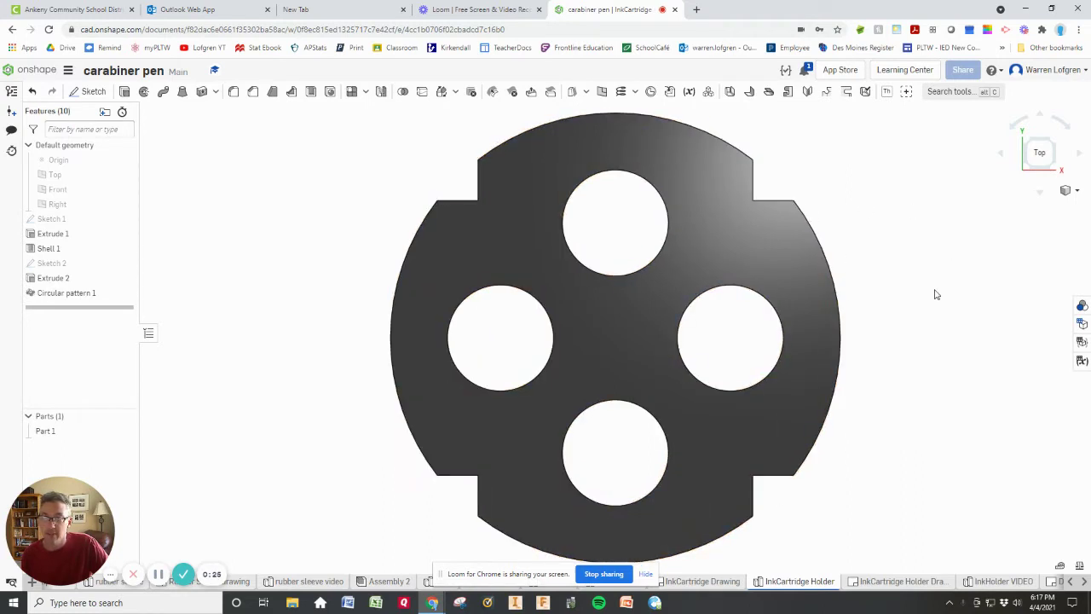
{"action": "right_click_drag", "start_coordinate": [936, 295], "coordinate": [923, 255]}
{"action": "right_click_drag", "start_coordinate": [915, 367], "coordinate": [845, 250]}
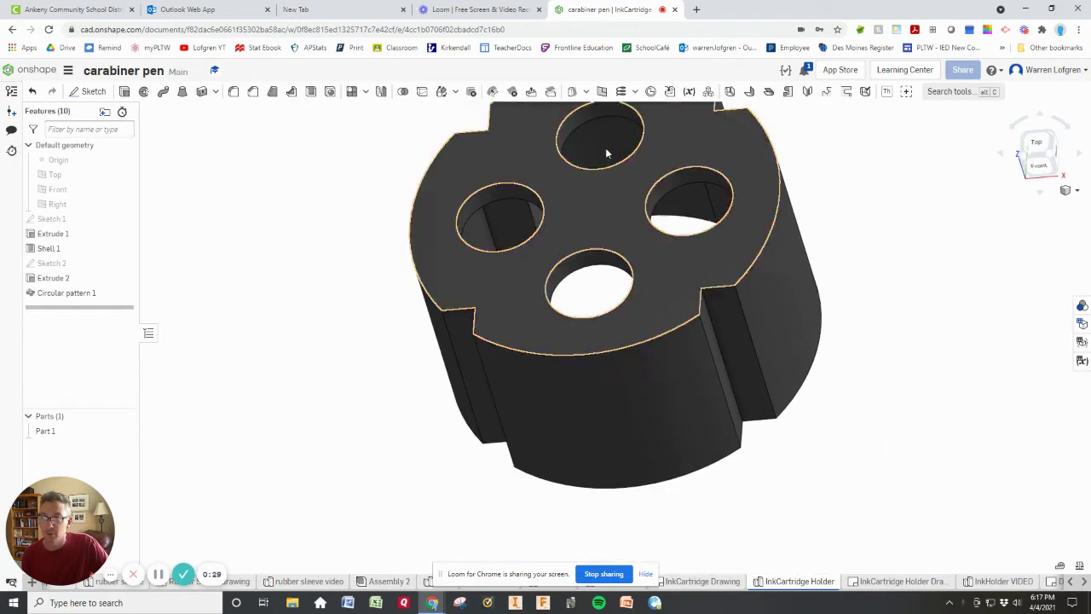
{"action": "scroll", "coordinate": [886, 275], "scroll_direction": "up", "scroll_amount": 2}
{"action": "scroll", "coordinate": [886, 275], "scroll_direction": "down", "scroll_amount": 4}
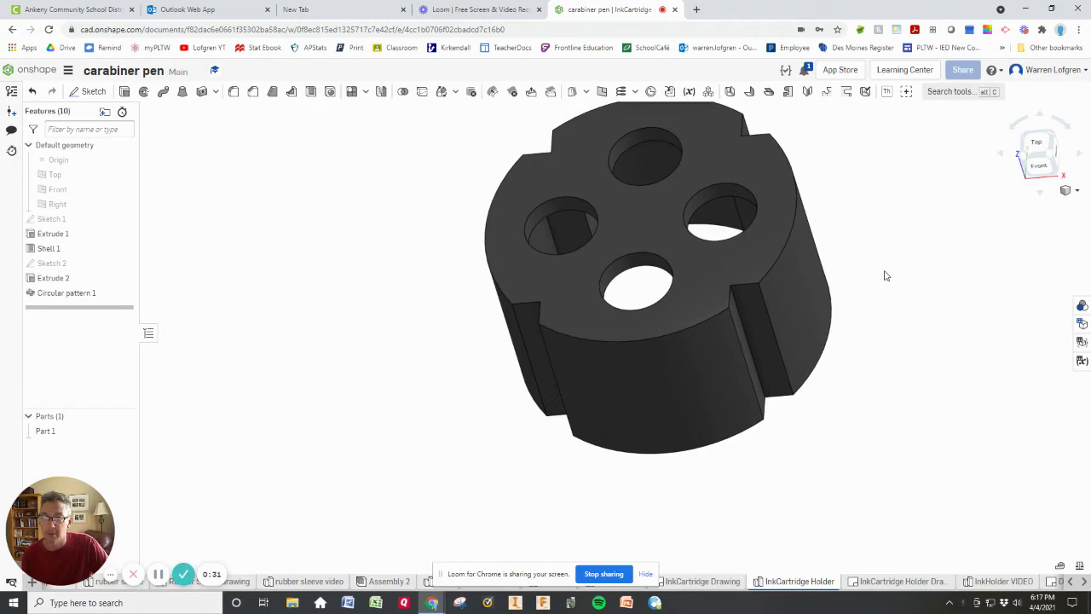
{"action": "right_click_drag", "start_coordinate": [884, 273], "coordinate": [877, 307]}
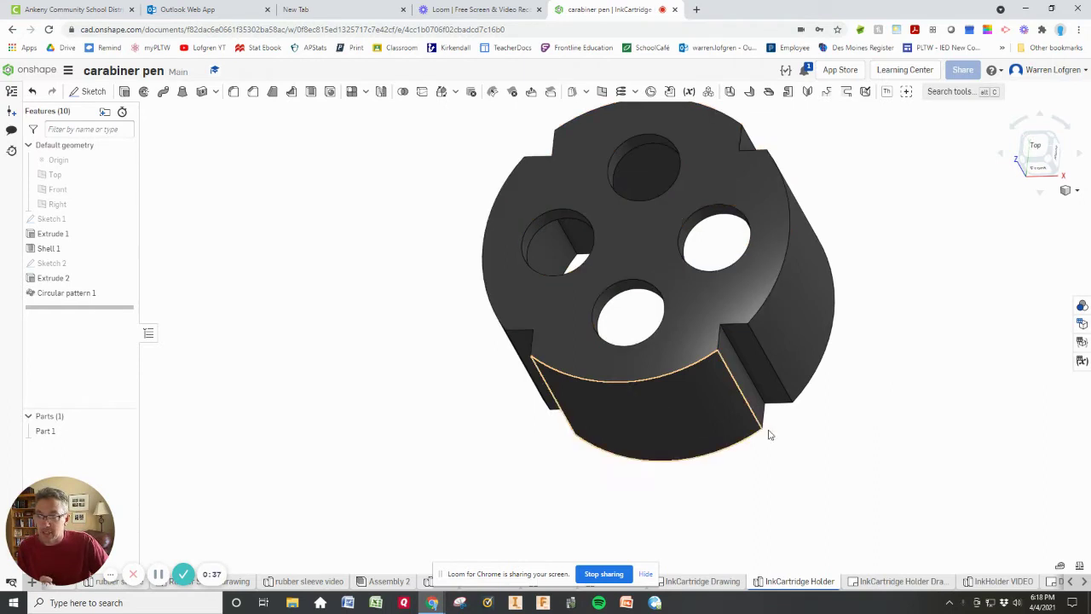
Open the holder's original Sketch 1, view it from Top, then orbit it in 3D.
{"action": "double_click", "coordinate": [49, 219]}
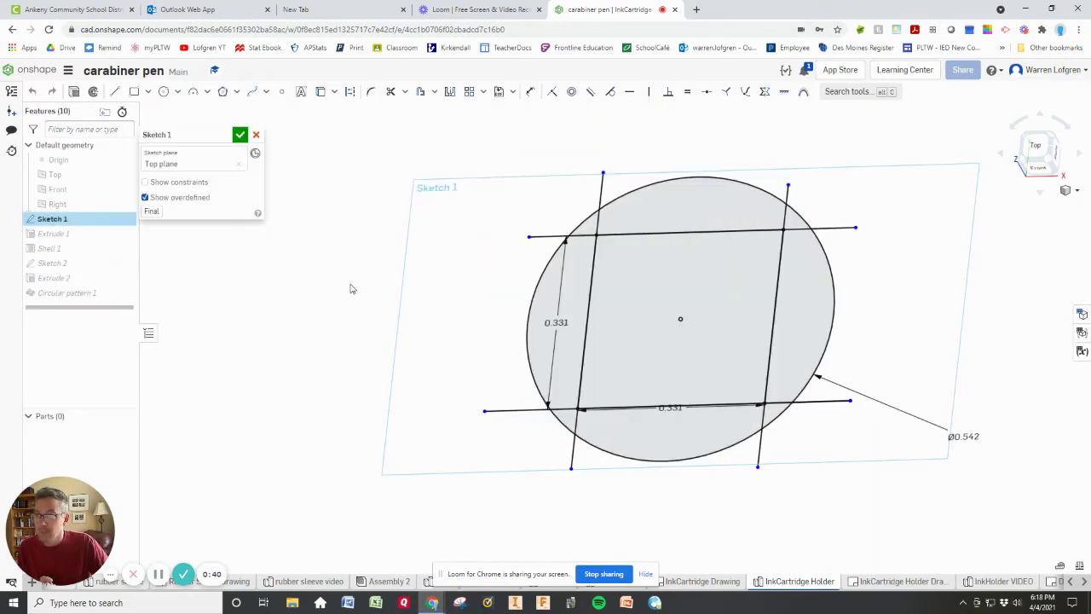
{"action": "left_click", "coordinate": [1037, 148]}
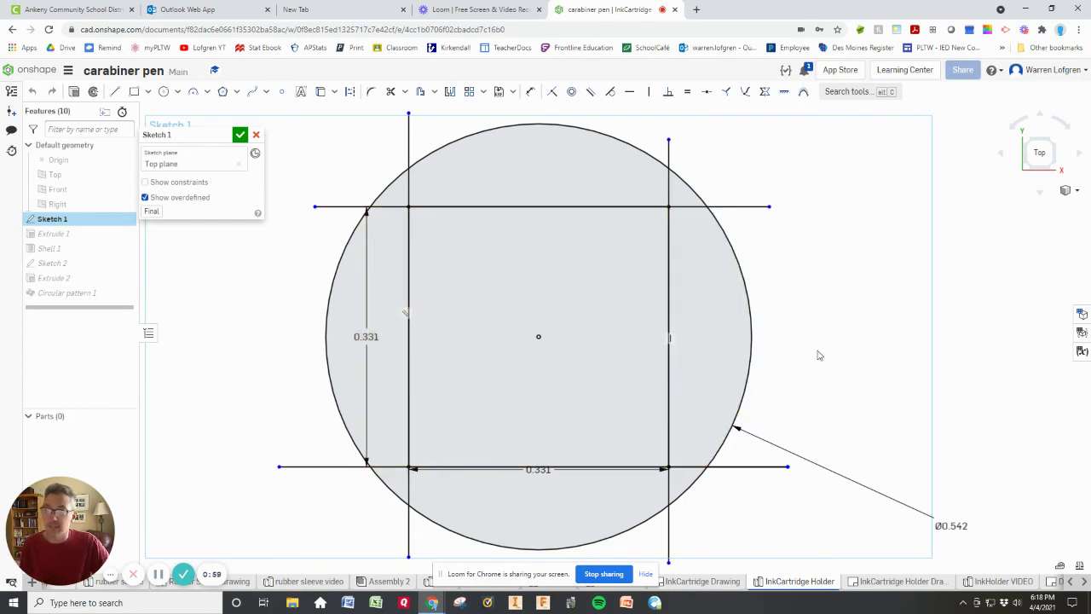
{"action": "right_click_drag", "start_coordinate": [819, 356], "coordinate": [806, 312]}
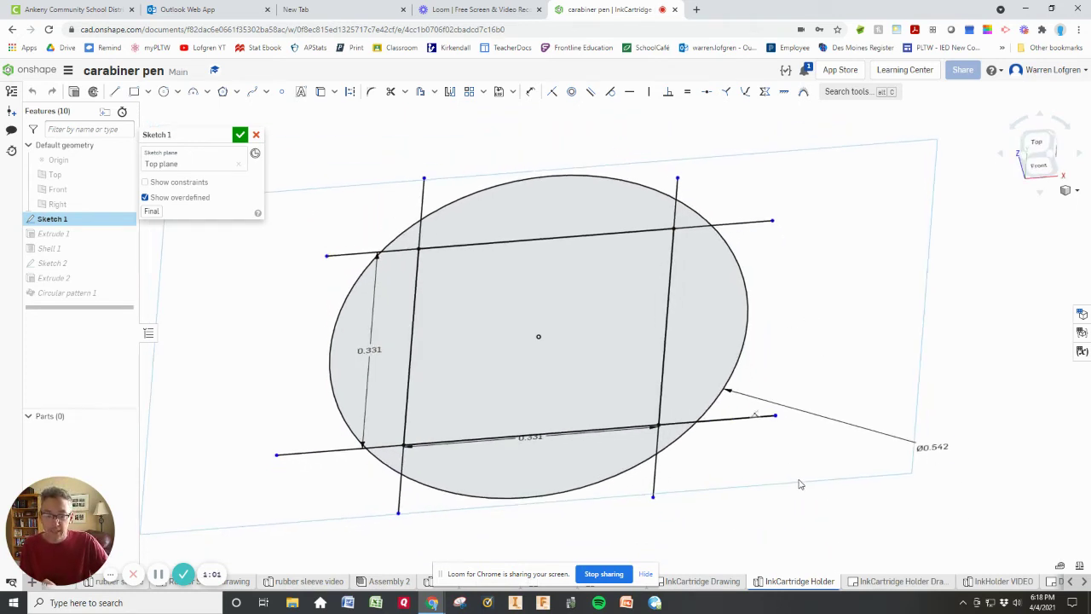
{"action": "right_click_drag", "start_coordinate": [799, 485], "coordinate": [949, 554]}
Go to the InkHolder VIDEO Part Studio and start a sketch on the Top plane.
{"action": "left_click", "coordinate": [997, 581]}
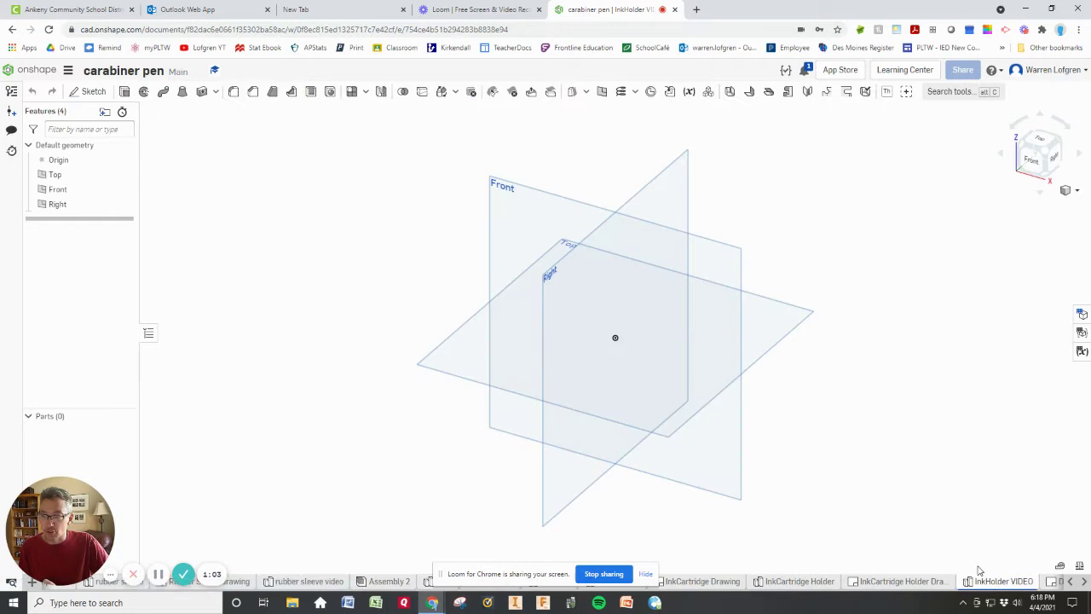
{"action": "left_click", "coordinate": [812, 586]}
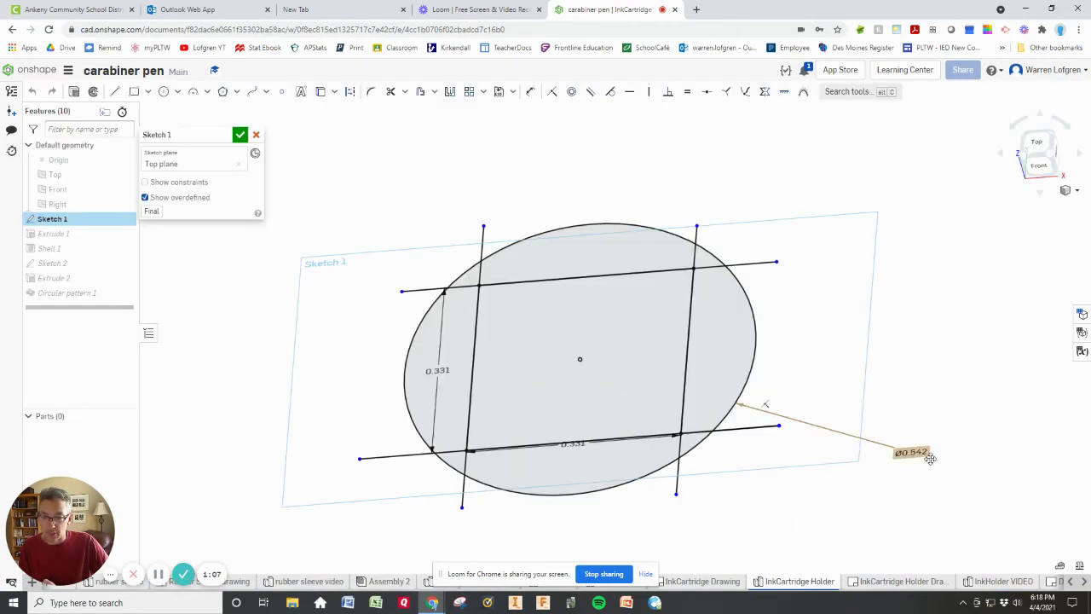
{"action": "left_click", "coordinate": [999, 582]}
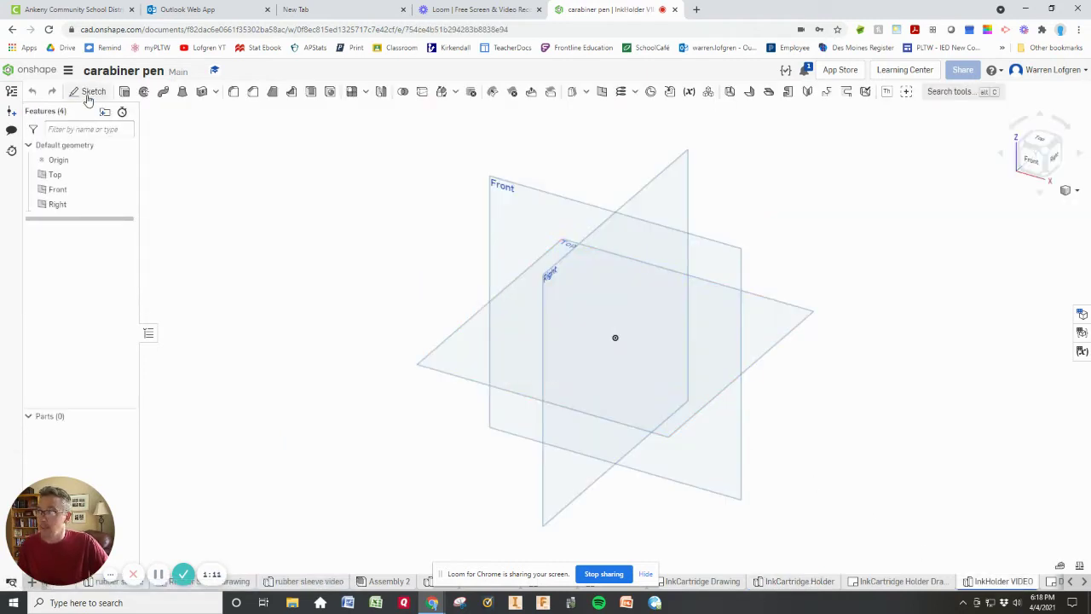
{"action": "left_click", "coordinate": [88, 92]}
{"action": "left_click", "coordinate": [440, 348]}
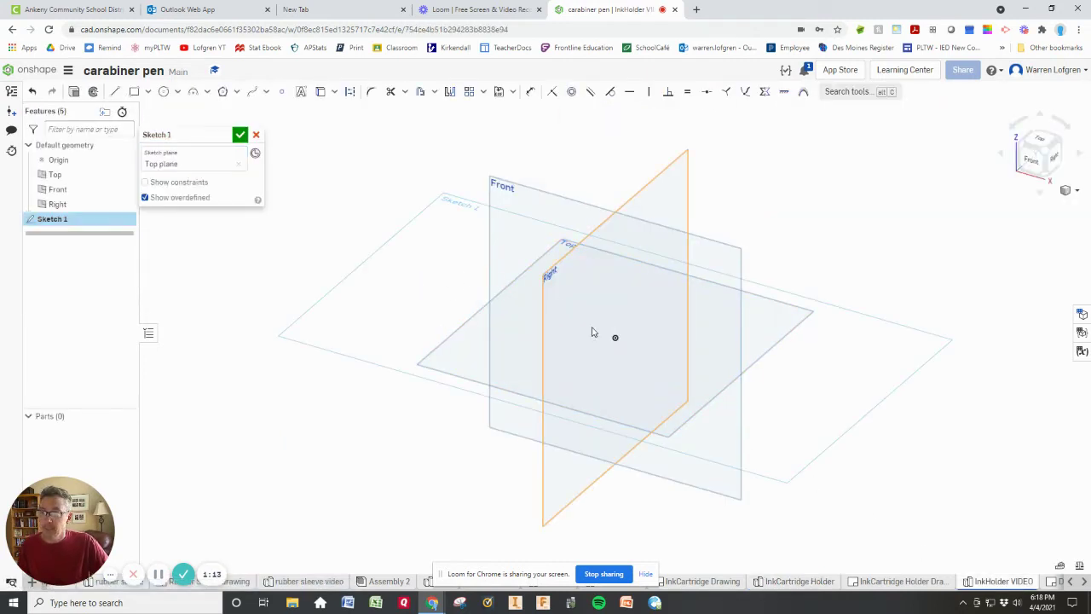
Draw a 0.542-diameter circle centred on the origin.
{"action": "key", "text": "n"}
{"action": "left_click", "coordinate": [164, 91]}
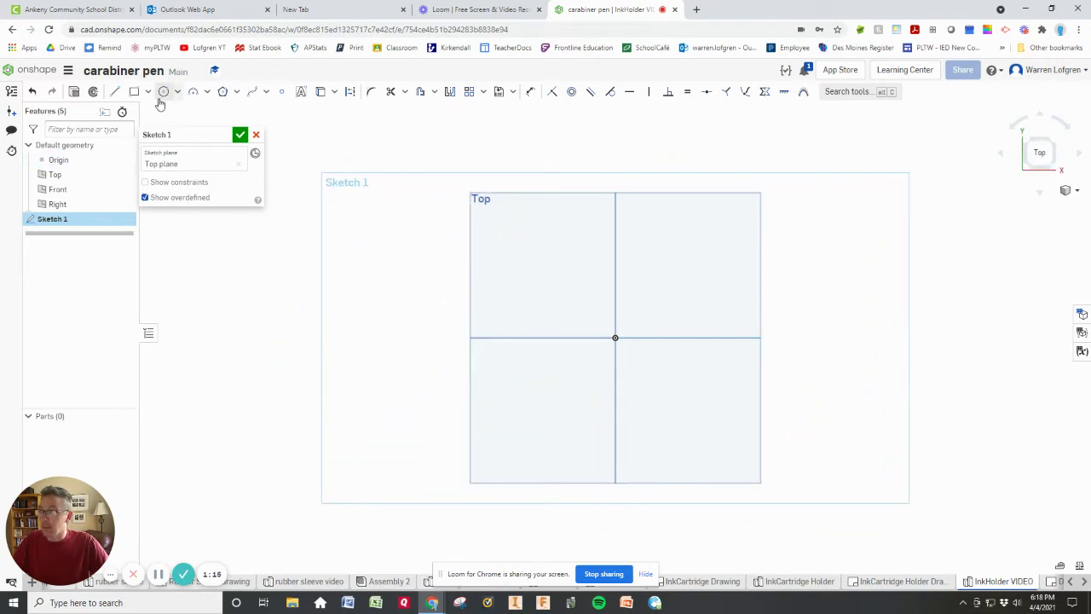
{"action": "left_click", "coordinate": [615, 338]}
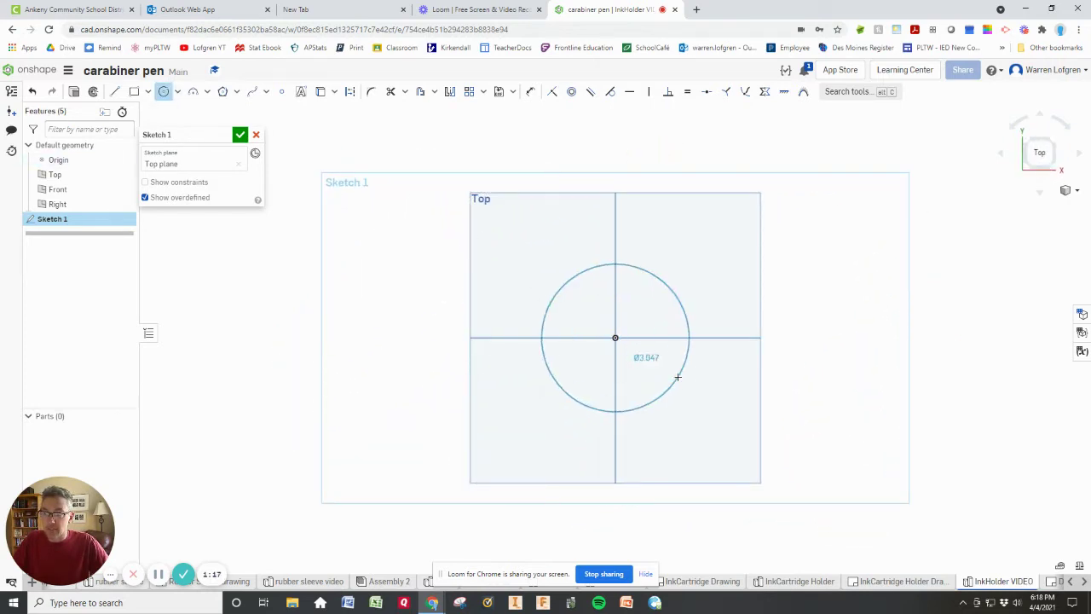
{"action": "type", "text": "5"}
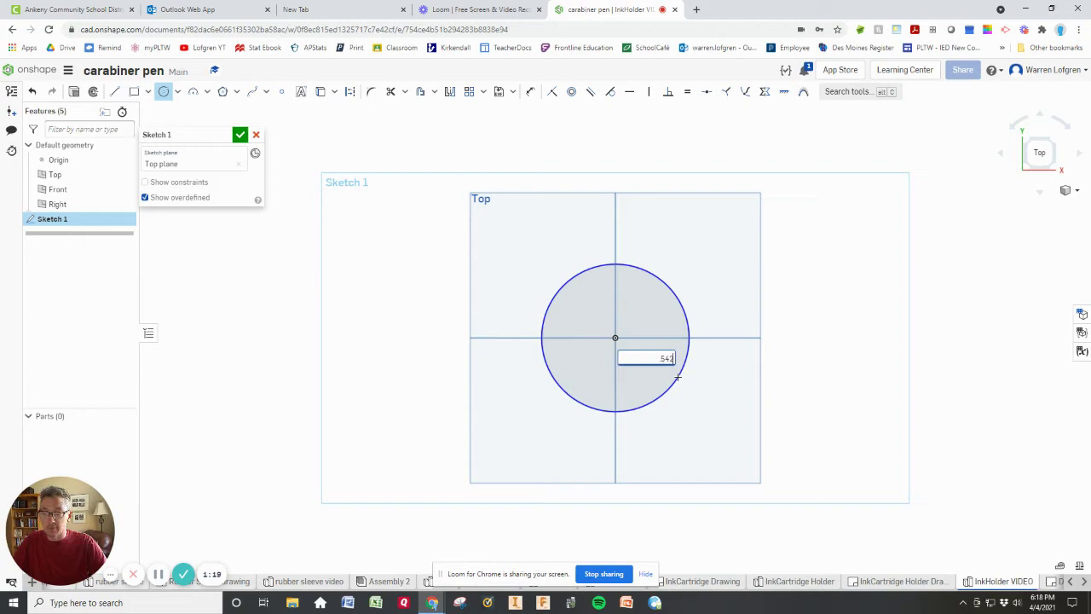
{"action": "type", "text": "42"}
{"action": "key", "text": "Return"}
{"action": "scroll", "coordinate": [619, 324], "scroll_direction": "up", "scroll_amount": 5}
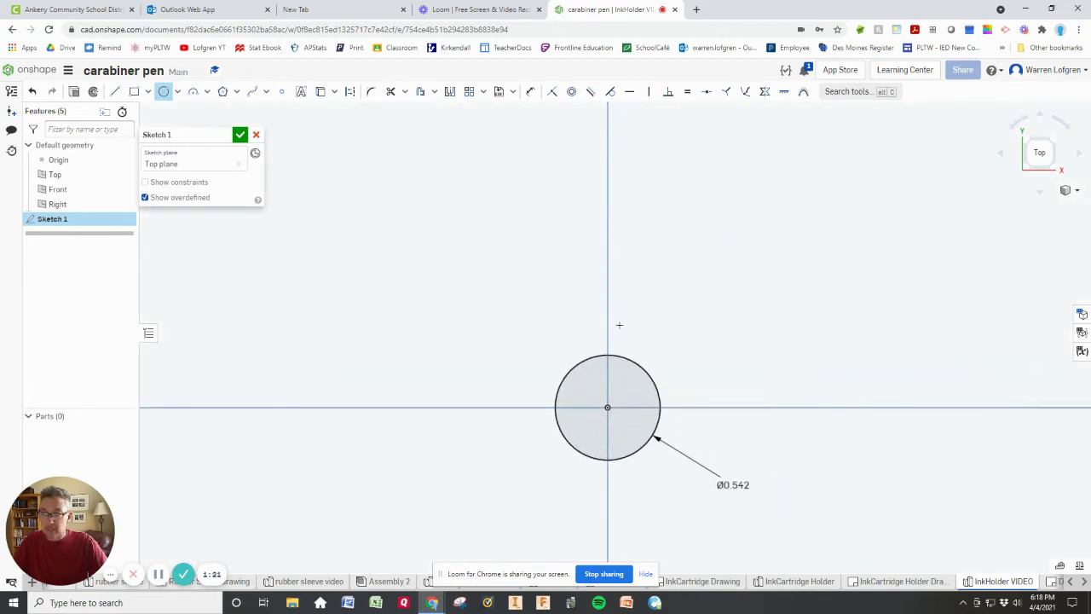
{"action": "key", "text": "f"}
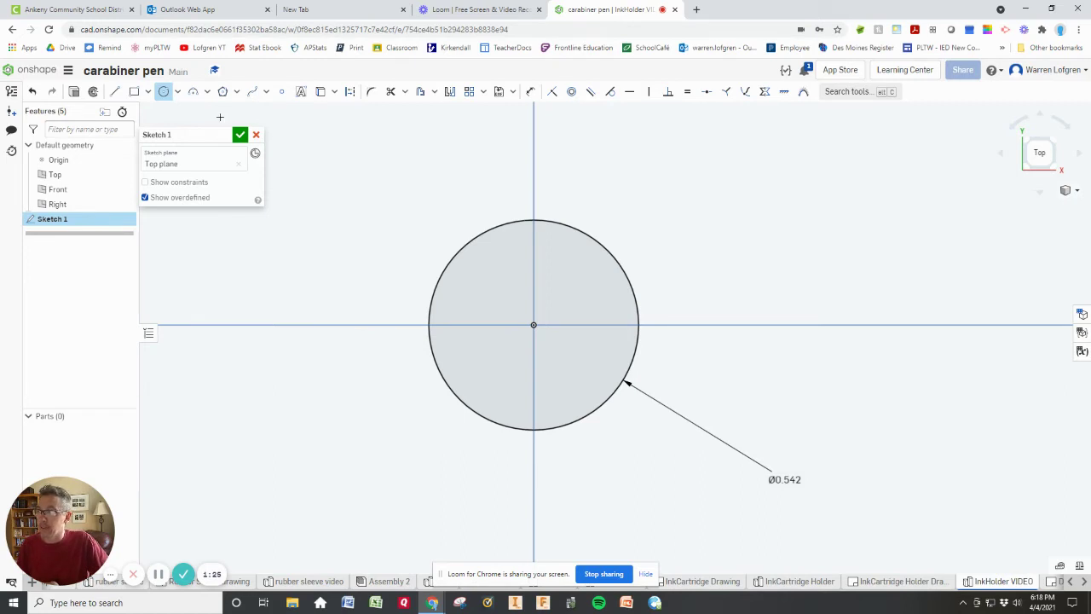
{"action": "left_click", "coordinate": [148, 91]}
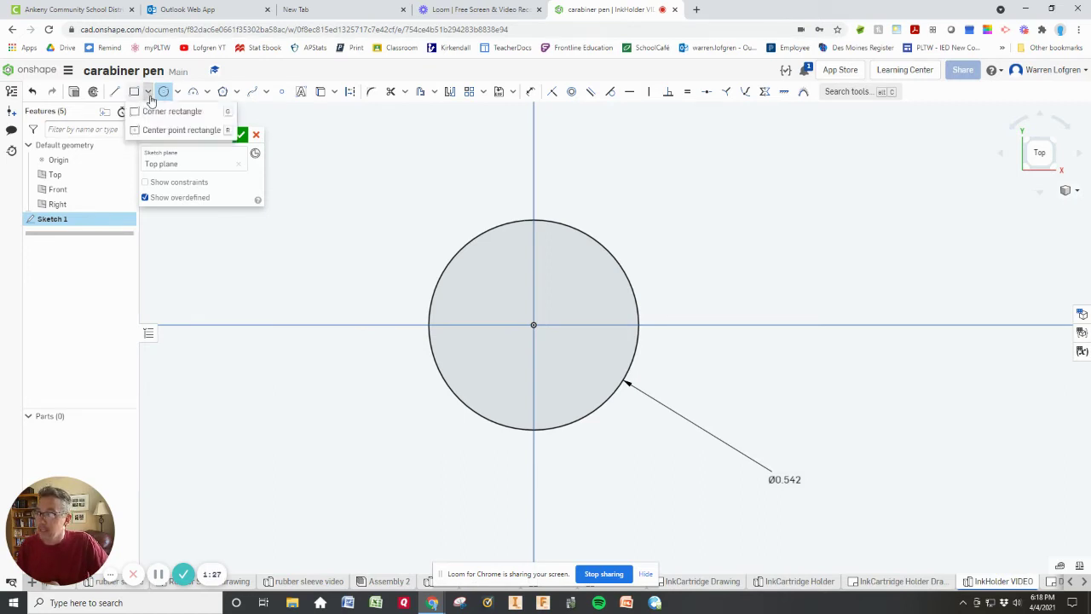
Draw a centre-point square at the origin sized 0.331 by 0.331.
{"action": "left_click", "coordinate": [158, 131]}
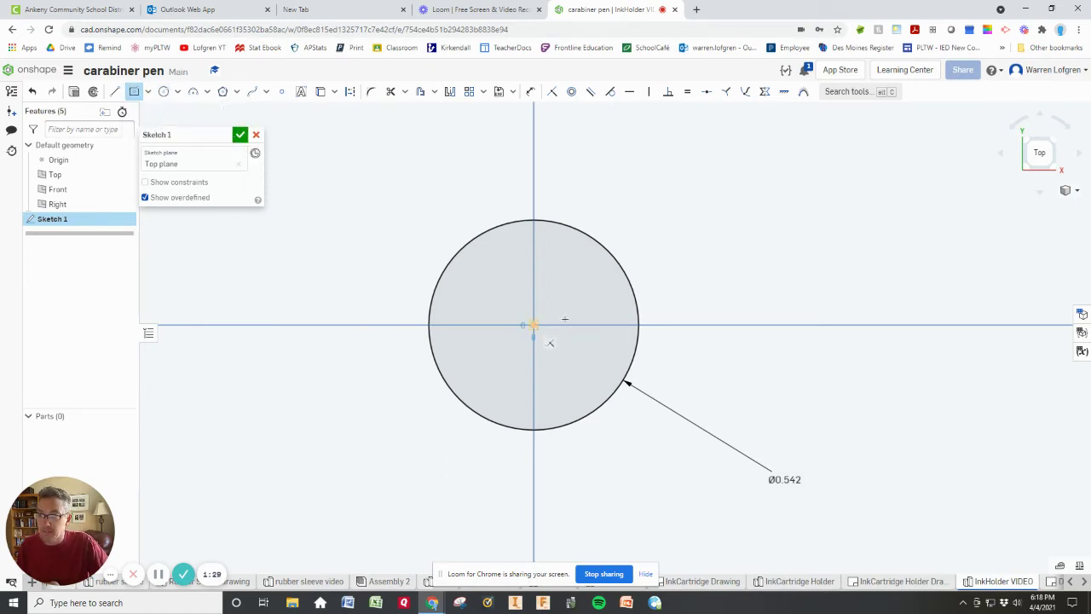
{"action": "left_click", "coordinate": [534, 325]}
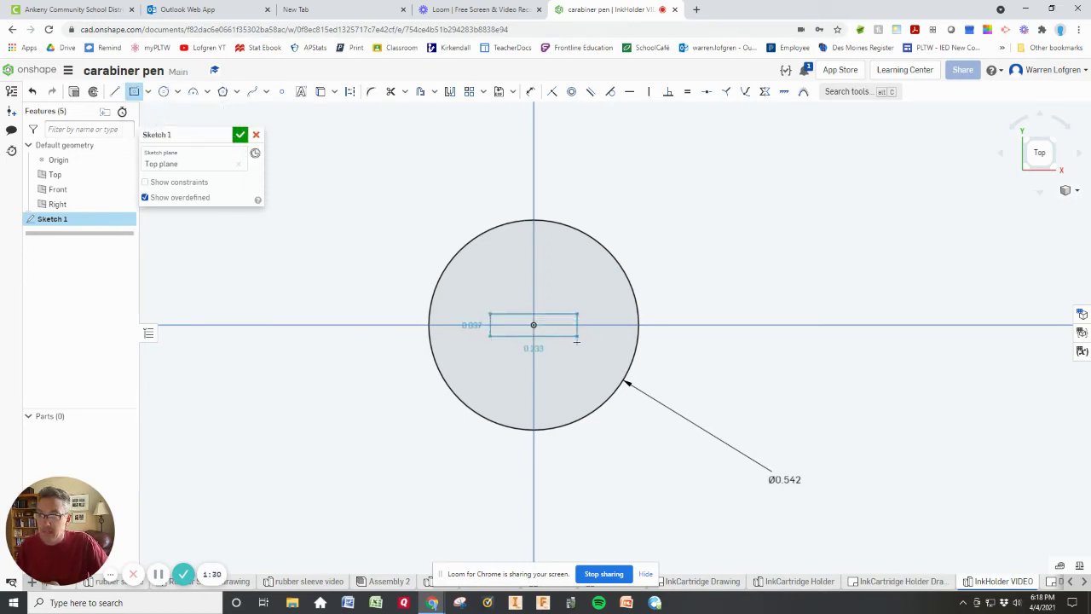
{"action": "left_click", "coordinate": [596, 384]}
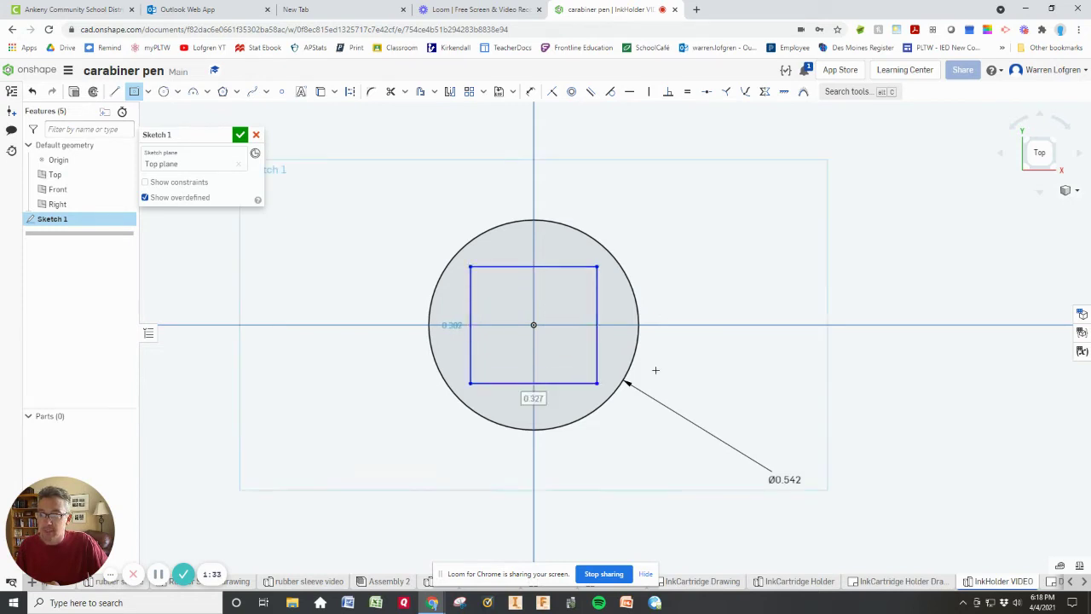
{"action": "key", "text": "BackSpace"}
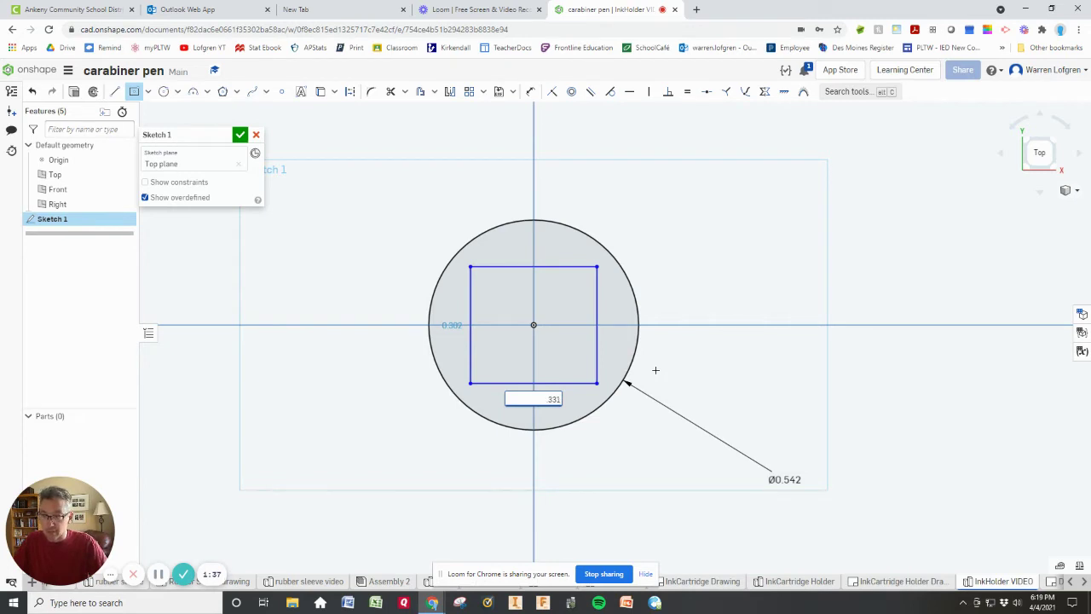
{"action": "key", "text": "Tab"}
{"action": "key", "text": "BackSpace"}
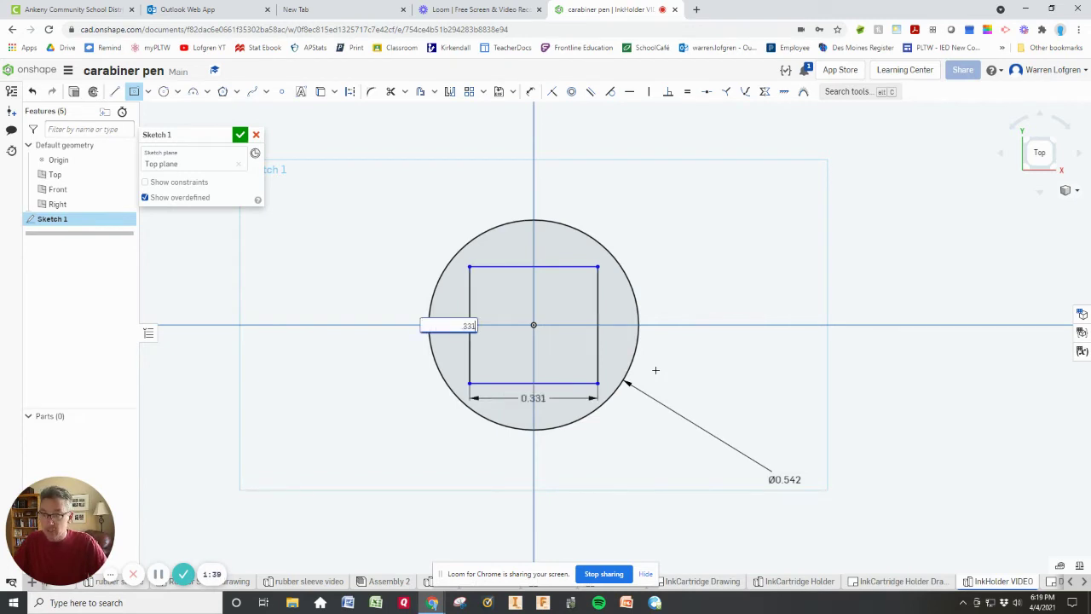
{"action": "type", "text": ".331"}
{"action": "key", "text": "Return"}
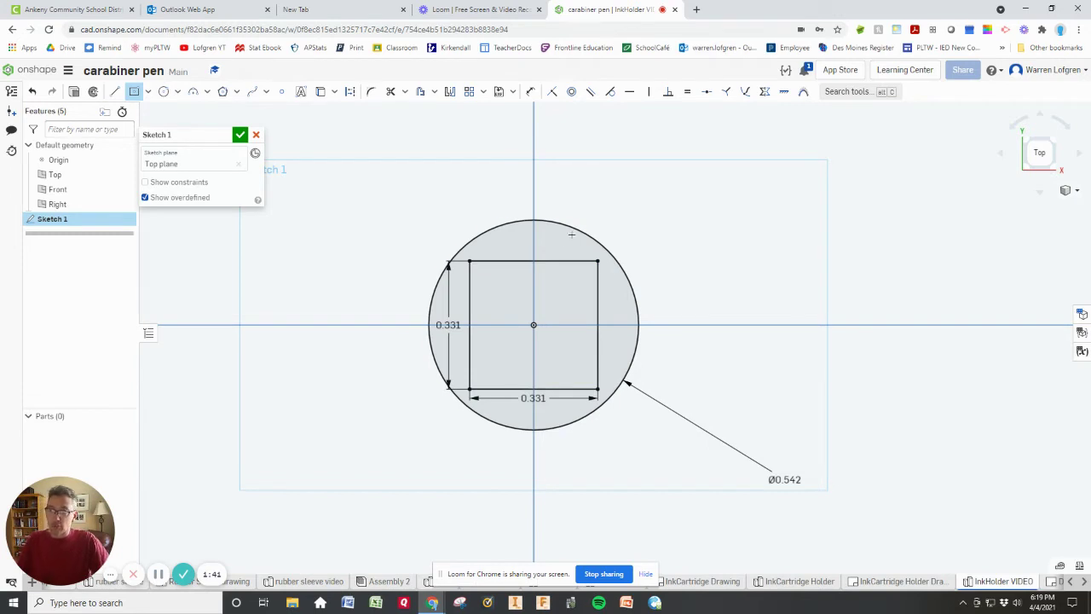
{"action": "scroll", "coordinate": [659, 282], "scroll_direction": "down", "scroll_amount": 1}
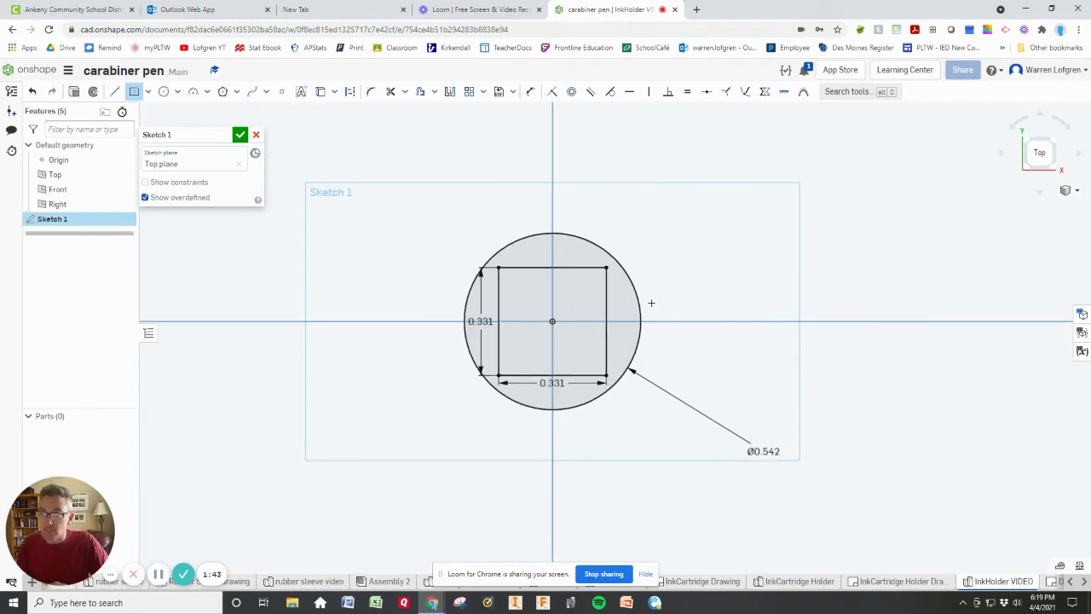
{"action": "scroll", "coordinate": [617, 290], "scroll_direction": "up", "scroll_amount": 1}
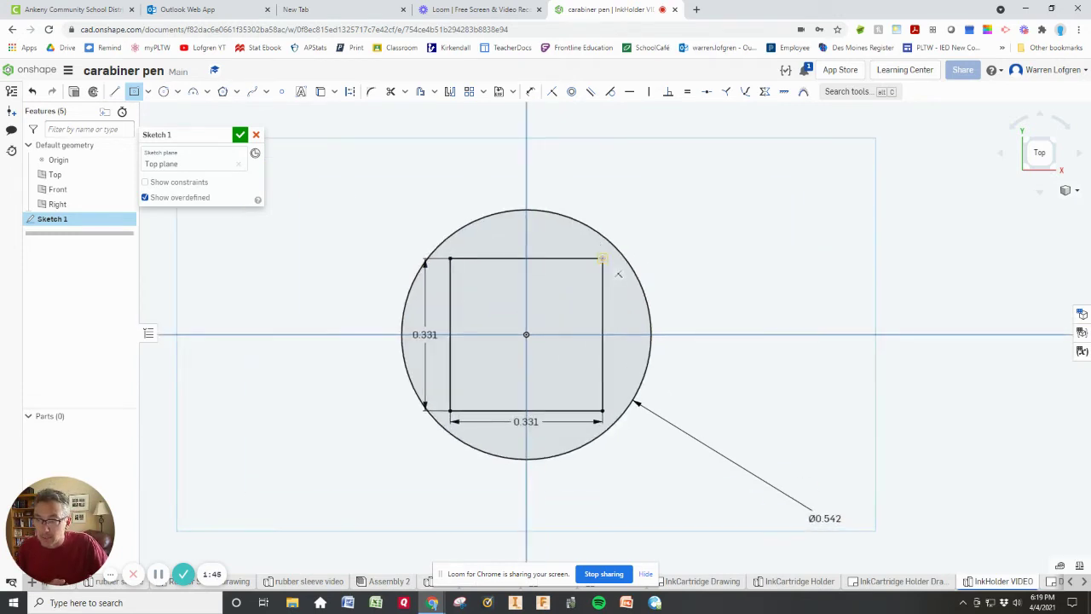
{"action": "scroll", "coordinate": [598, 258], "scroll_direction": "down", "scroll_amount": 1}
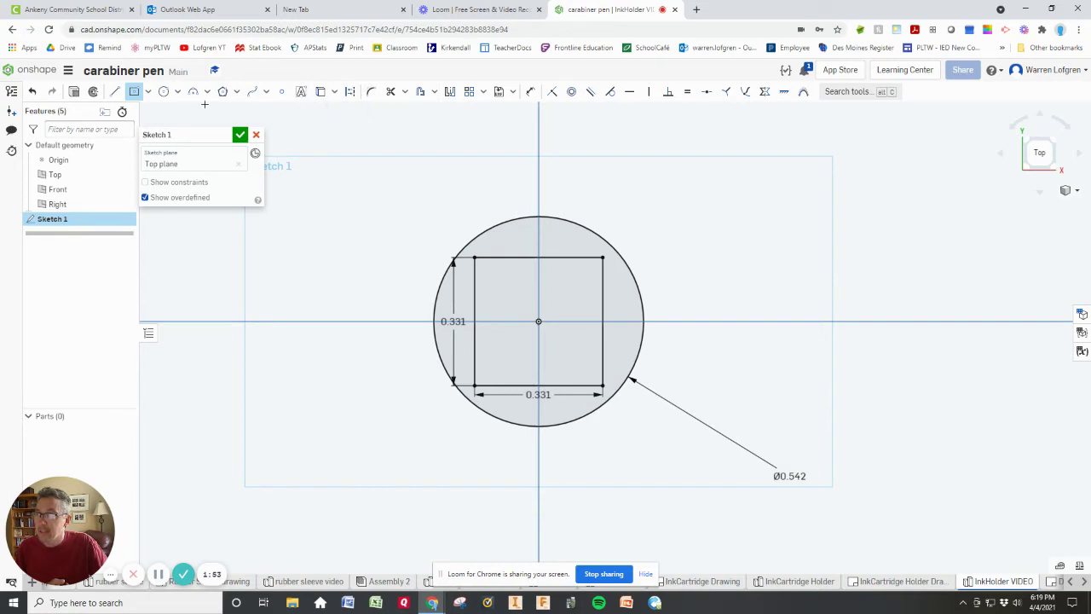
Draw four lines along the square's right, top, bottom and left sides, extending past the circle.
{"action": "left_click", "coordinate": [116, 92]}
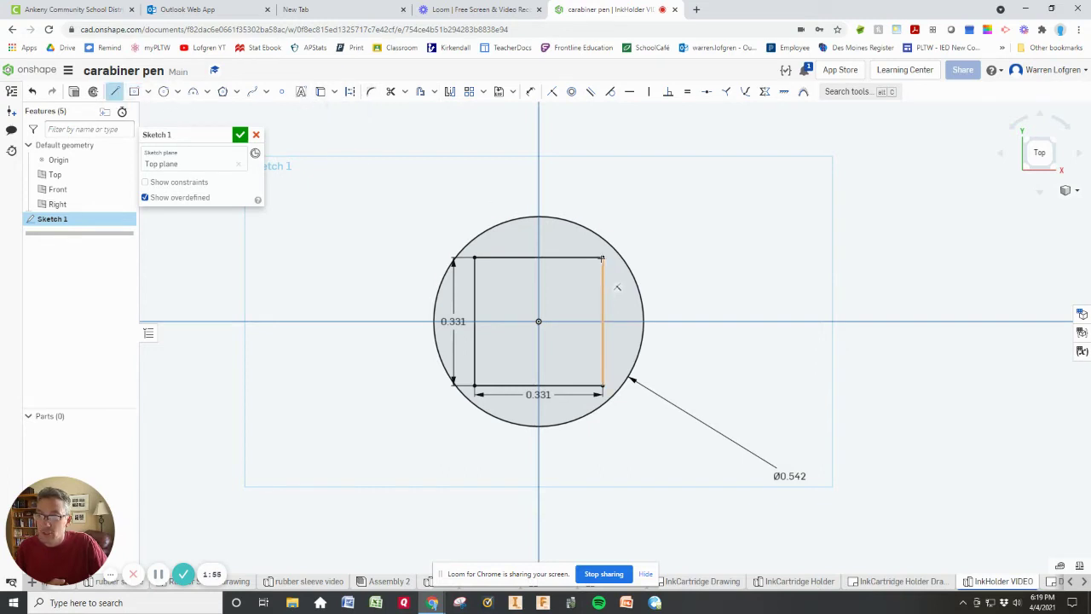
{"action": "left_click", "coordinate": [602, 227]}
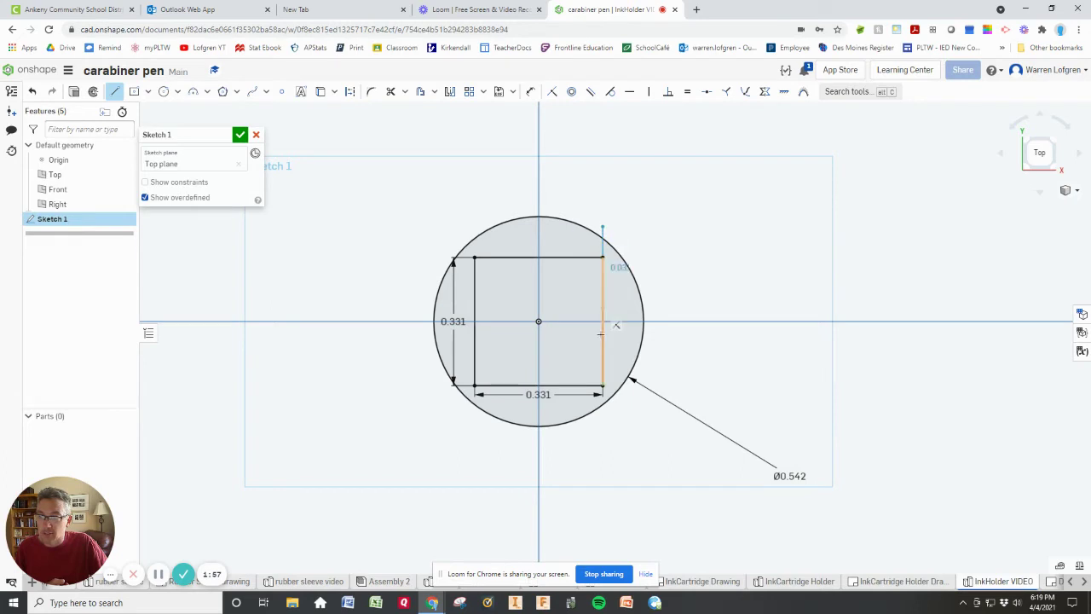
{"action": "left_click", "coordinate": [602, 427]}
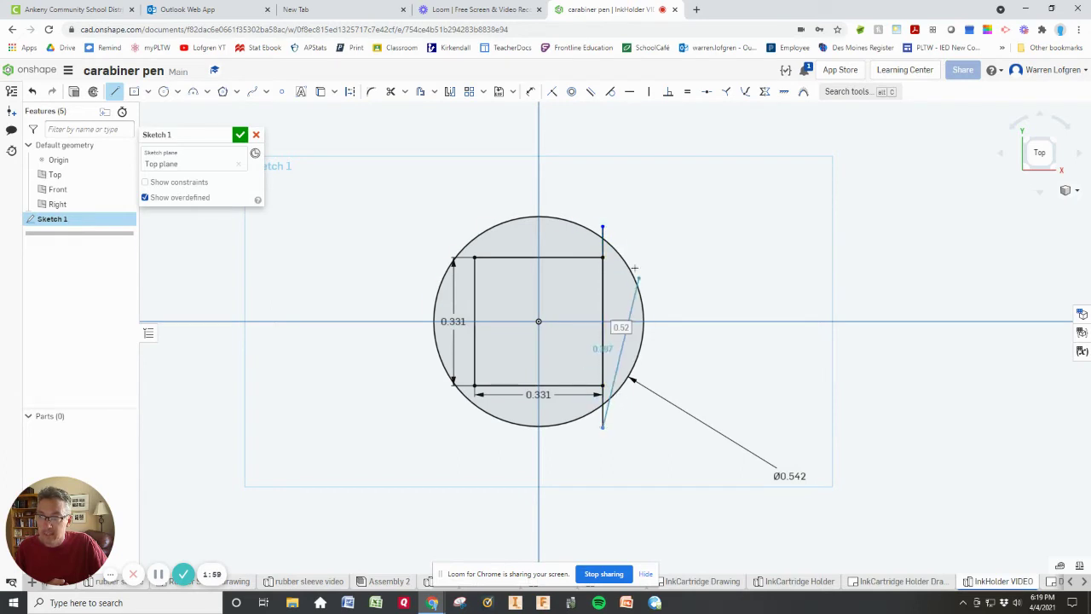
{"action": "key", "text": "Escape"}
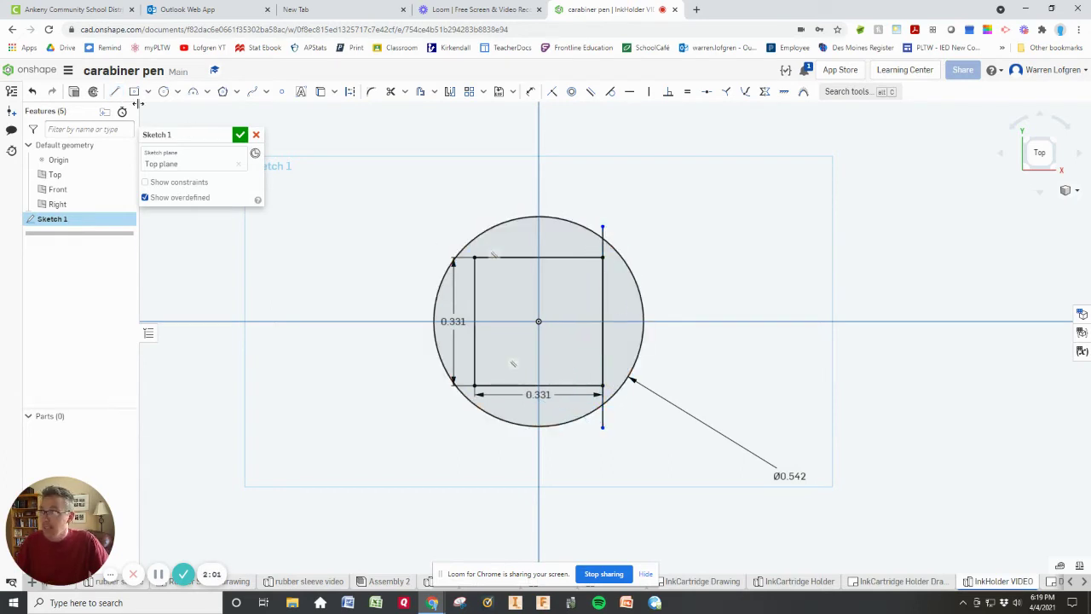
{"action": "left_click", "coordinate": [114, 91]}
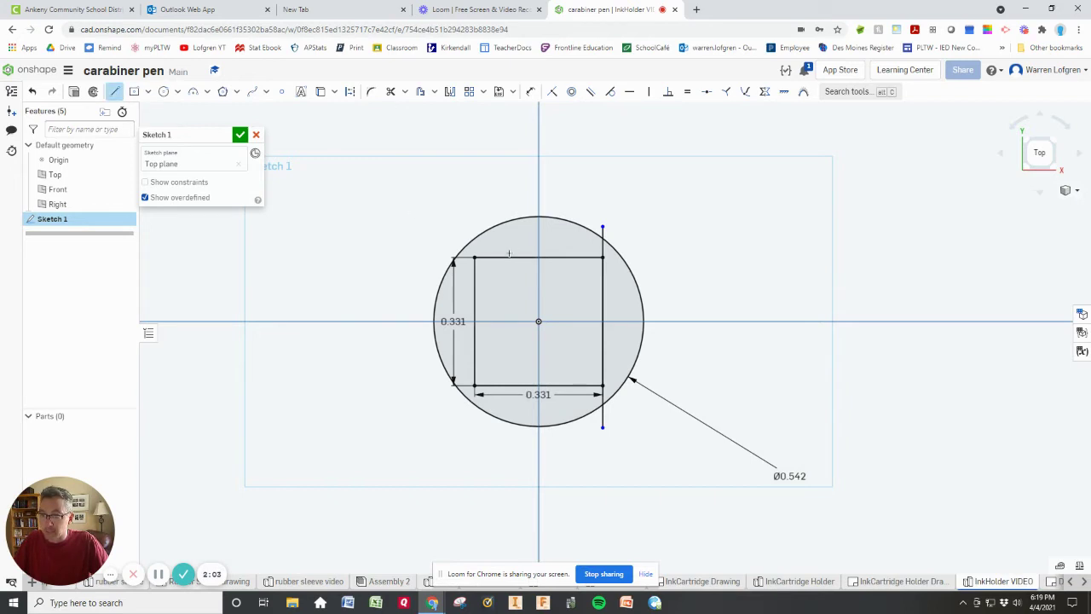
{"action": "left_click", "coordinate": [414, 257]}
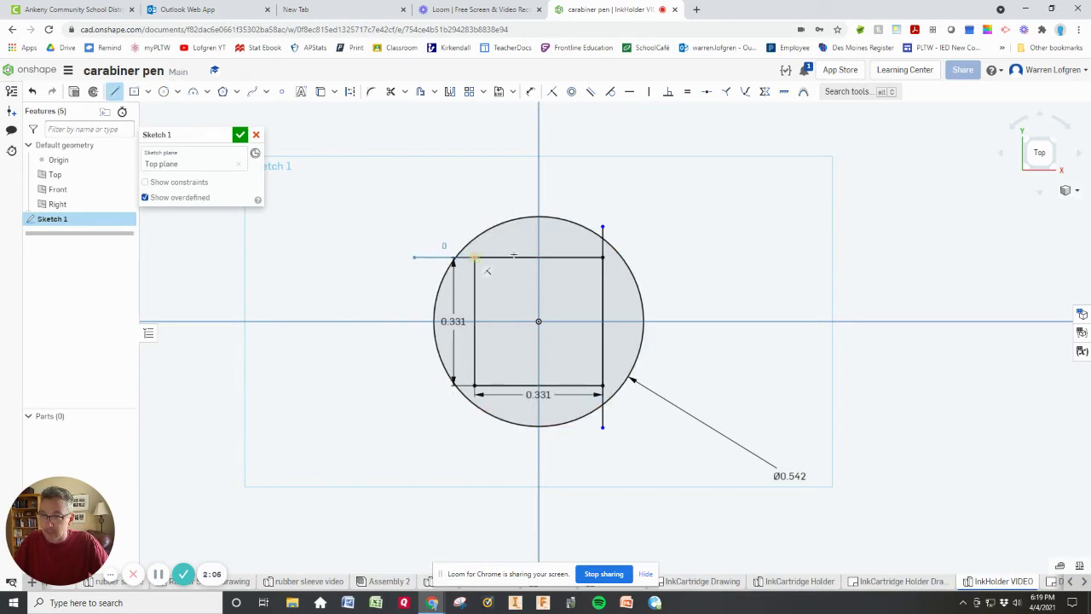
{"action": "left_click", "coordinate": [659, 258]}
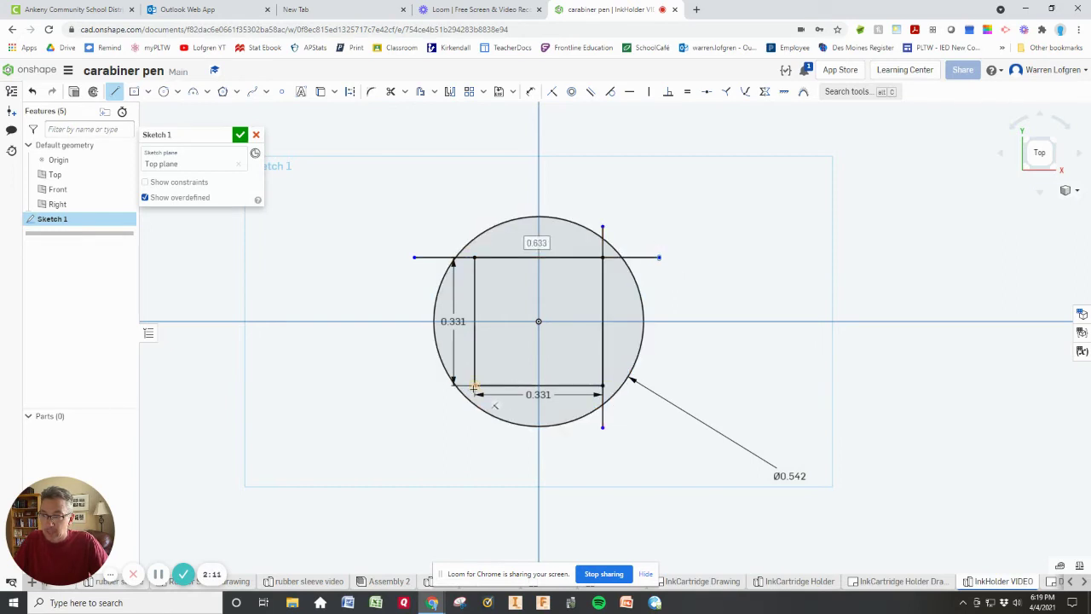
{"action": "left_click", "coordinate": [427, 385]}
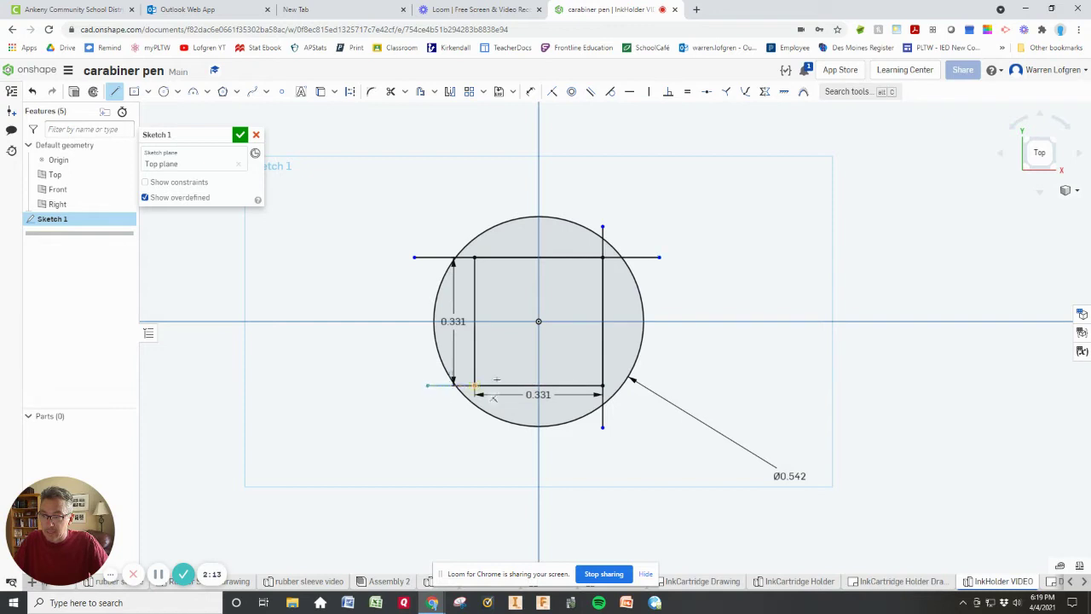
{"action": "left_click", "coordinate": [642, 384]}
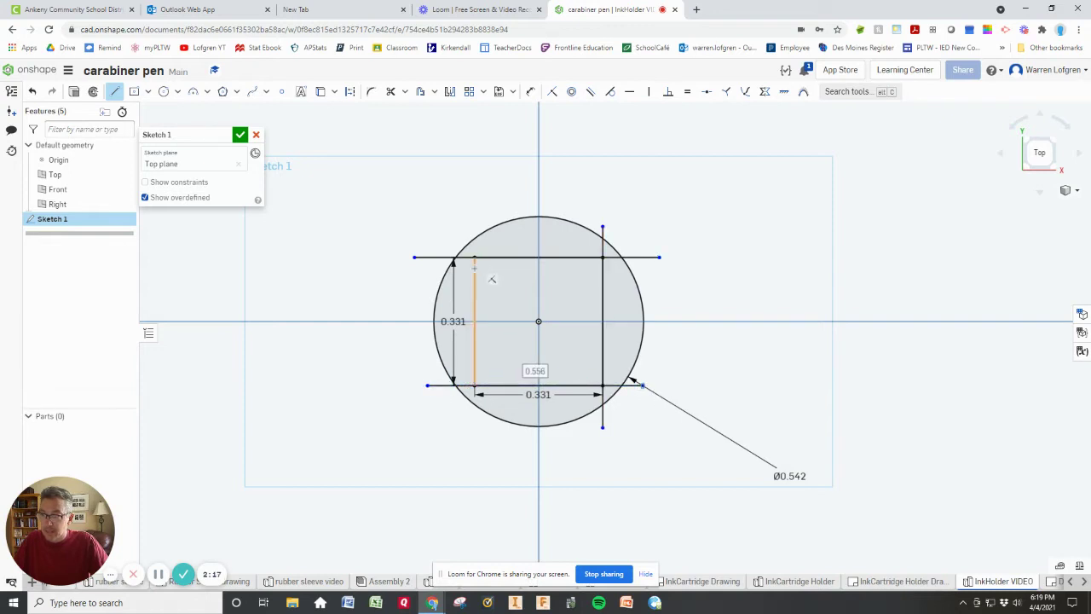
{"action": "left_click", "coordinate": [475, 221]}
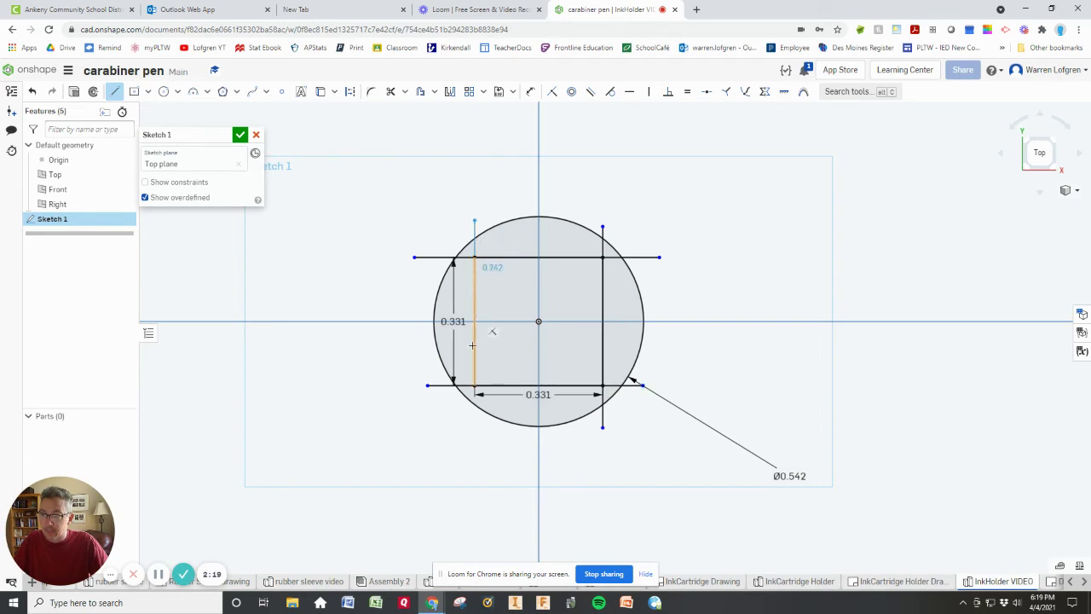
{"action": "left_click", "coordinate": [474, 421]}
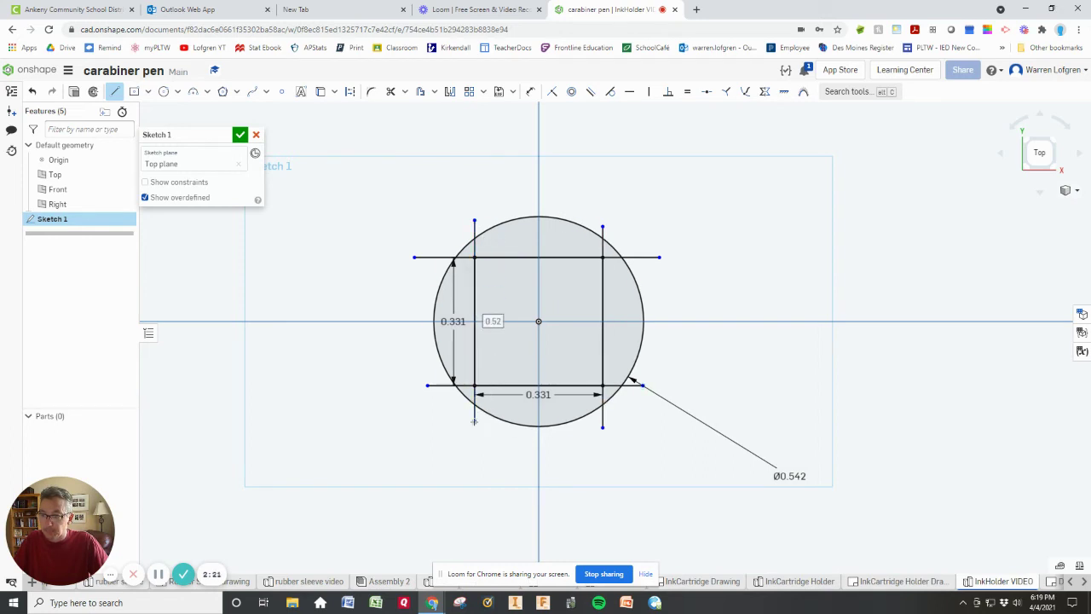
{"action": "key", "text": "Escape"}
{"action": "left_click", "coordinate": [243, 136]}
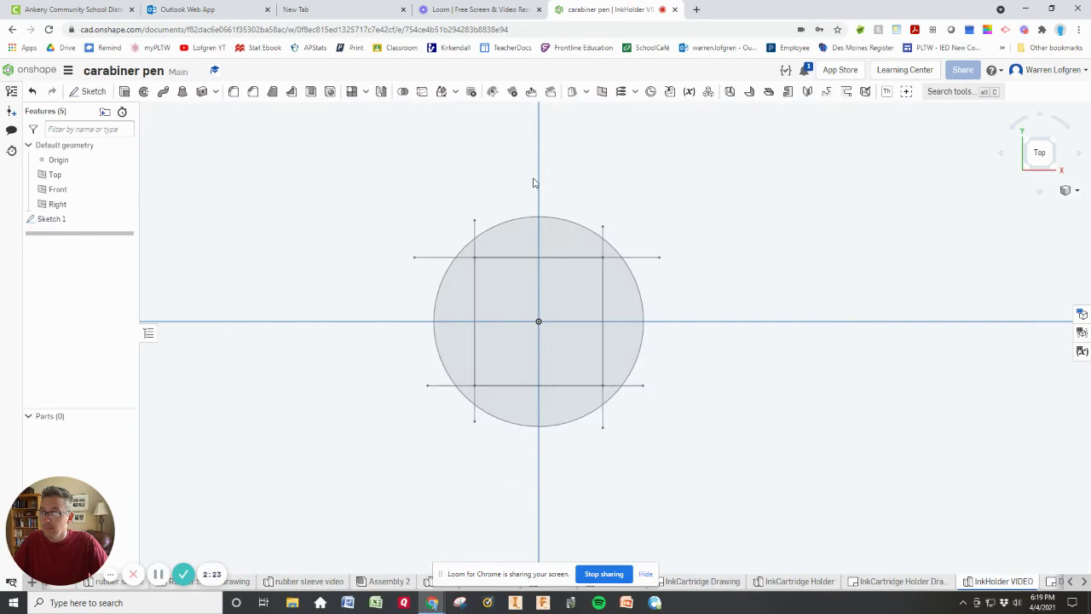
{"action": "mouse_move", "coordinate": [739, 273]}
{"action": "right_mouse_down"}
{"action": "mouse_move", "coordinate": [733, 225]}
{"action": "mouse_move", "coordinate": [721, 231]}
{"action": "mouse_move", "coordinate": [721, 256]}
{"action": "mouse_move", "coordinate": [722, 233]}
{"action": "right_mouse_up"}
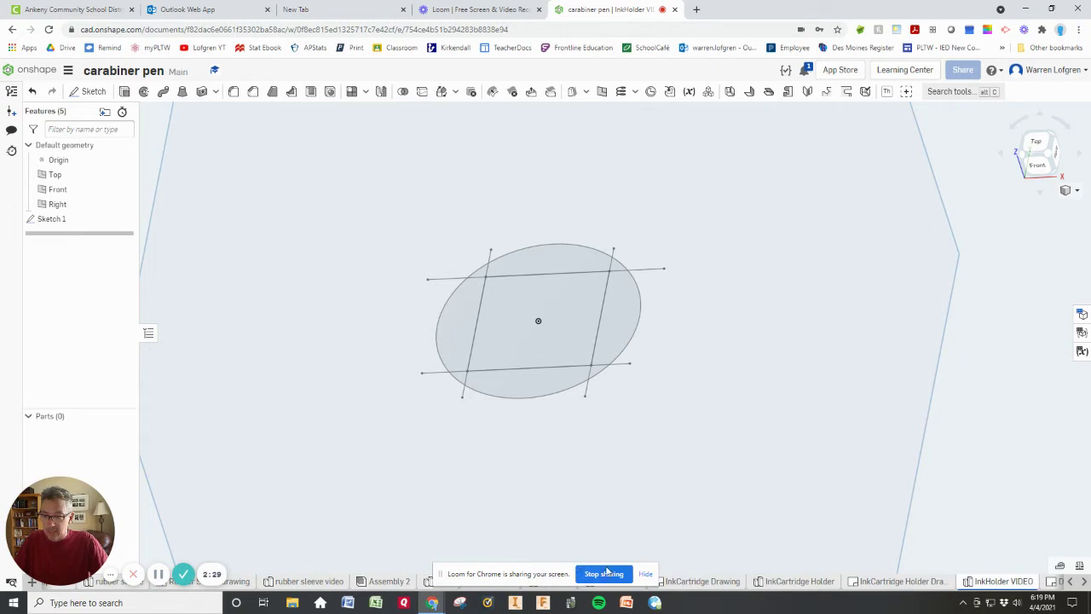
{"action": "left_click", "coordinate": [645, 576]}
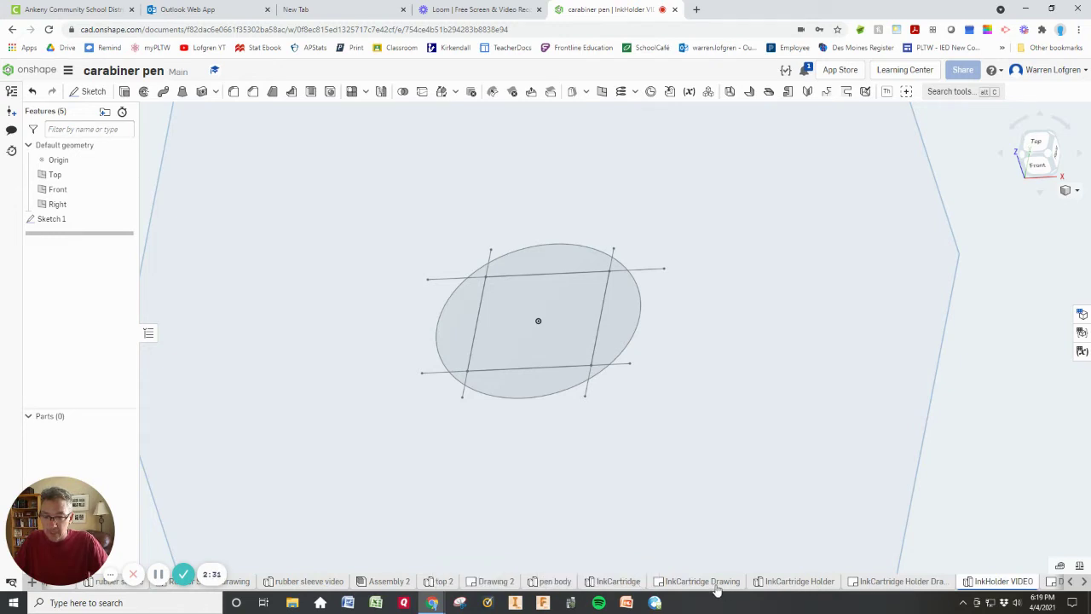
{"action": "left_click", "coordinate": [818, 583]}
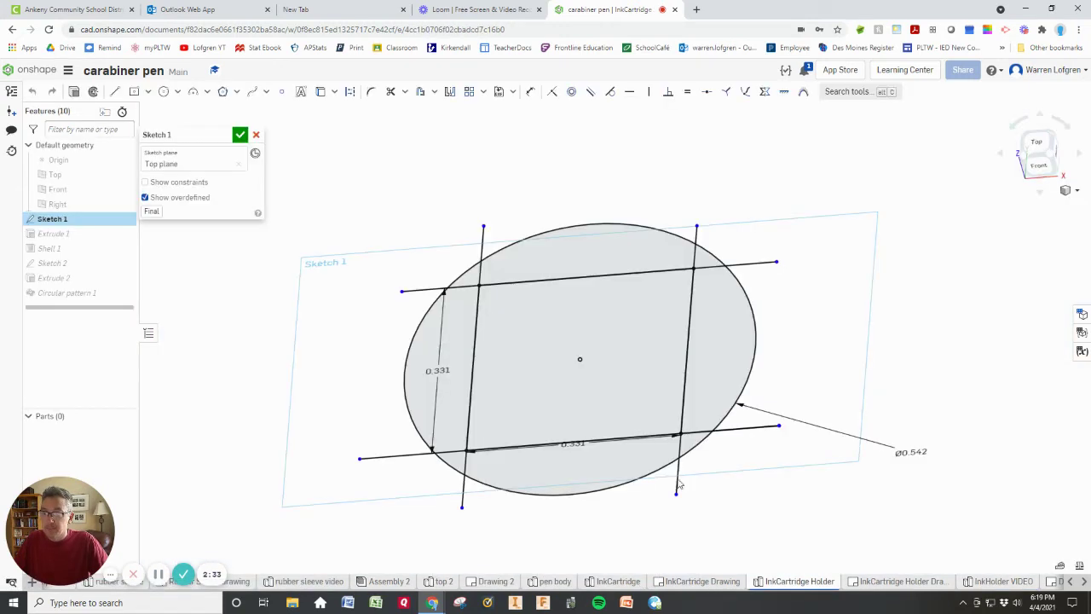
{"action": "left_click", "coordinate": [240, 135]}
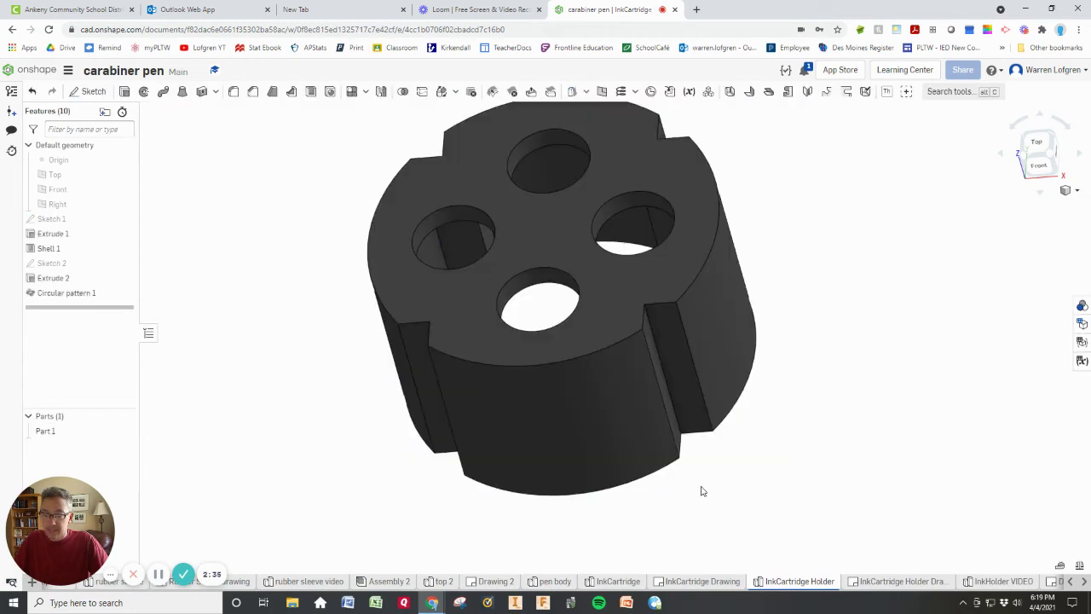
{"action": "left_click", "coordinate": [909, 581]}
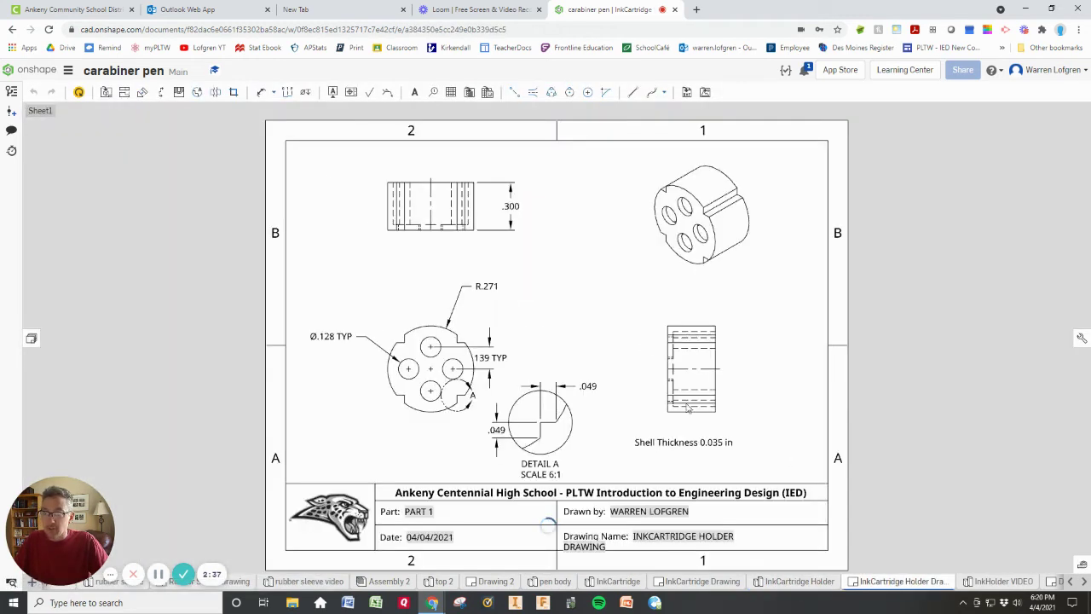
{"action": "left_click", "coordinate": [511, 205]}
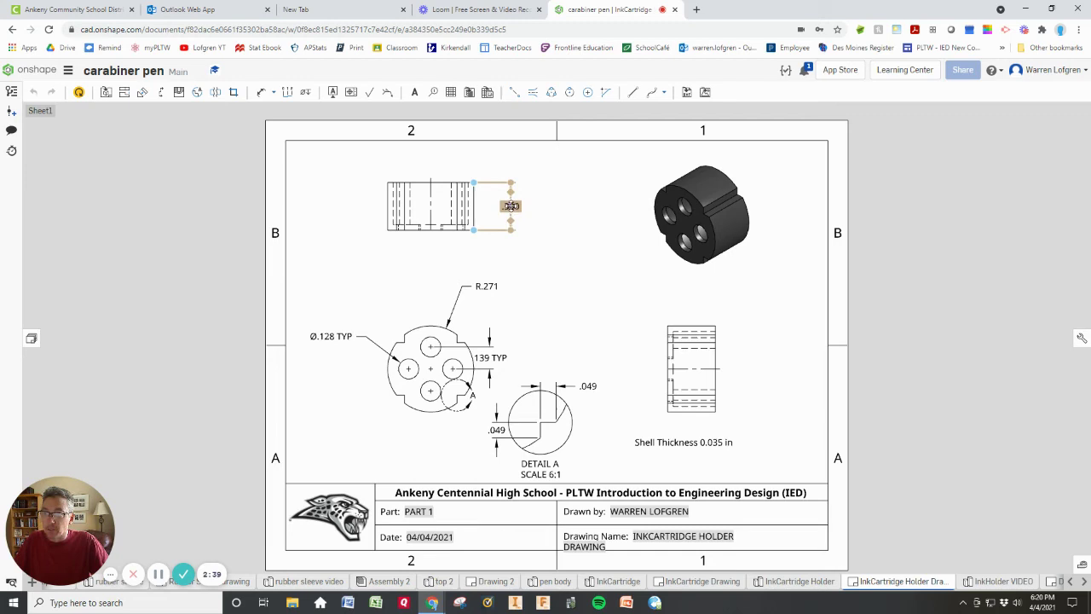
In InkHolder VIDEO, start an extrude and select four regions of Sketch 1.
{"action": "left_click", "coordinate": [1003, 582]}
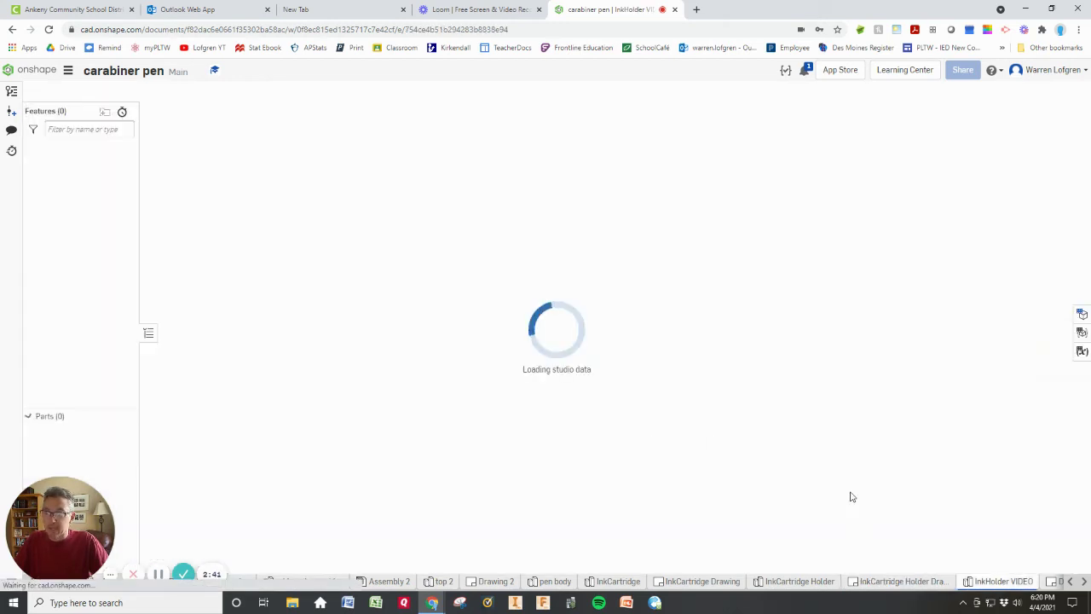
{"action": "scroll", "coordinate": [381, 320], "scroll_direction": "down", "scroll_amount": 5}
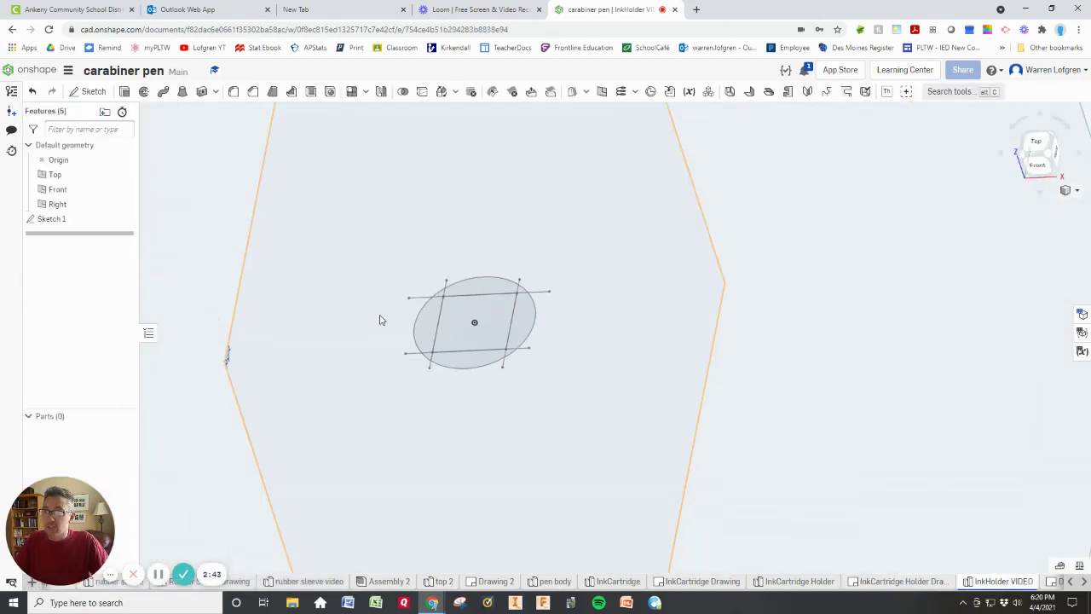
{"action": "scroll", "coordinate": [381, 320], "scroll_direction": "up", "scroll_amount": 1}
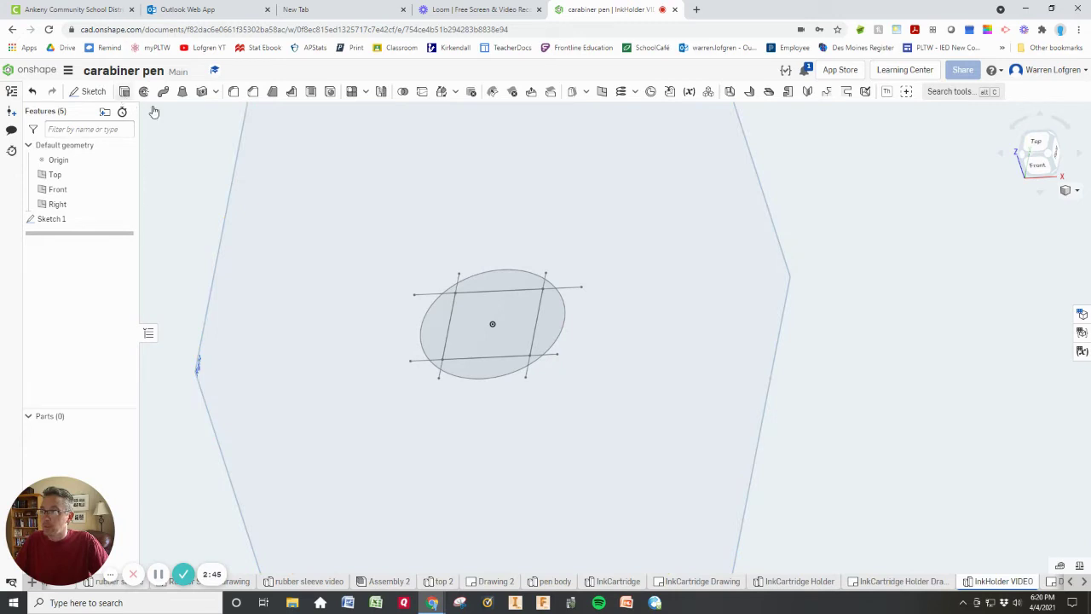
{"action": "key", "text": "shift+e"}
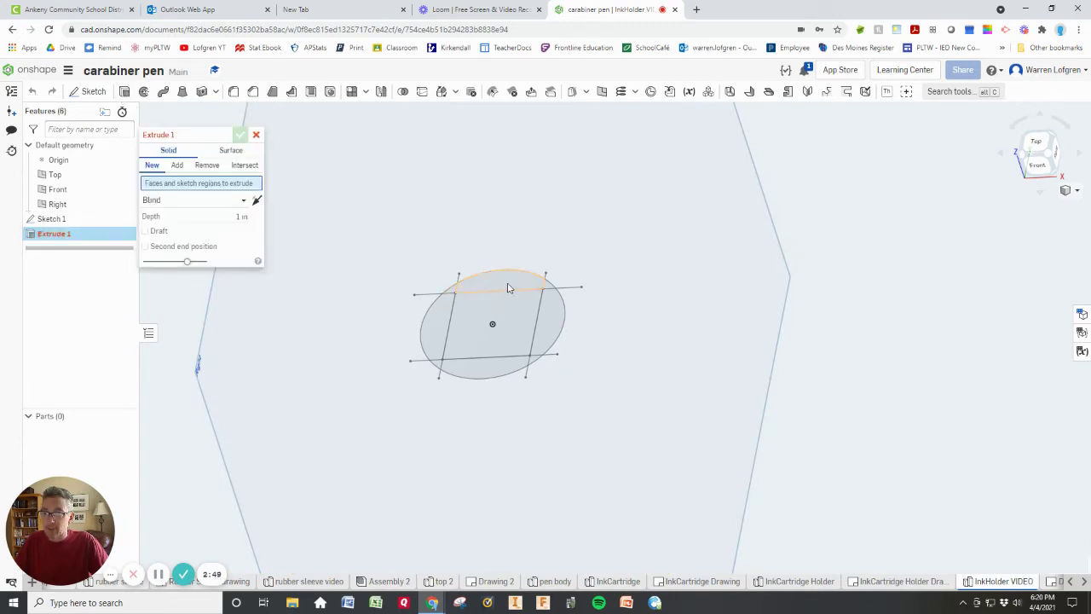
{"action": "left_click", "coordinate": [508, 288]}
{"action": "left_click", "coordinate": [548, 318]}
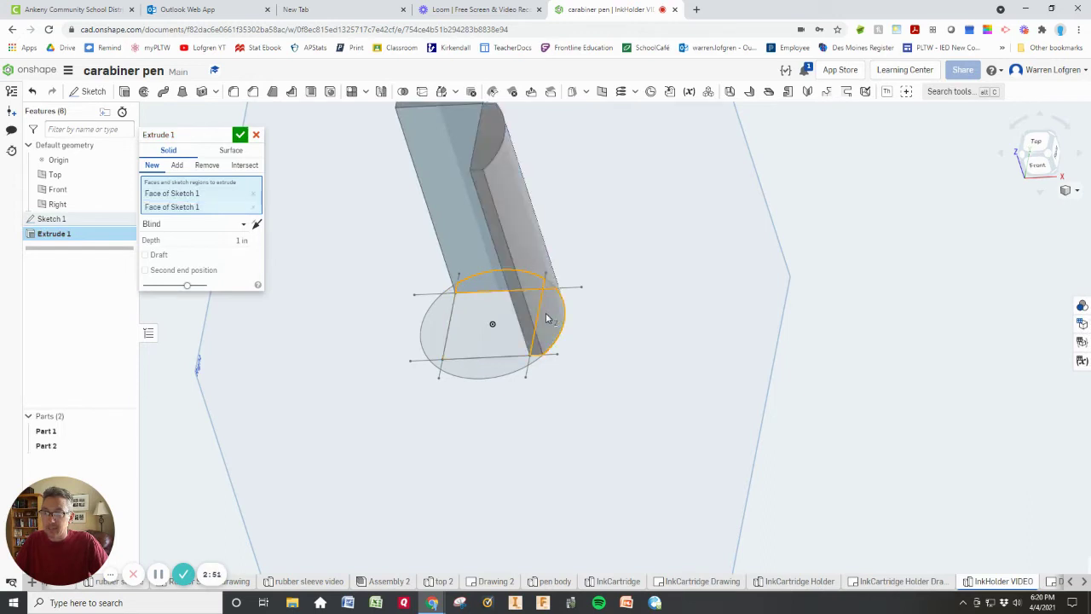
{"action": "left_click", "coordinate": [509, 332]}
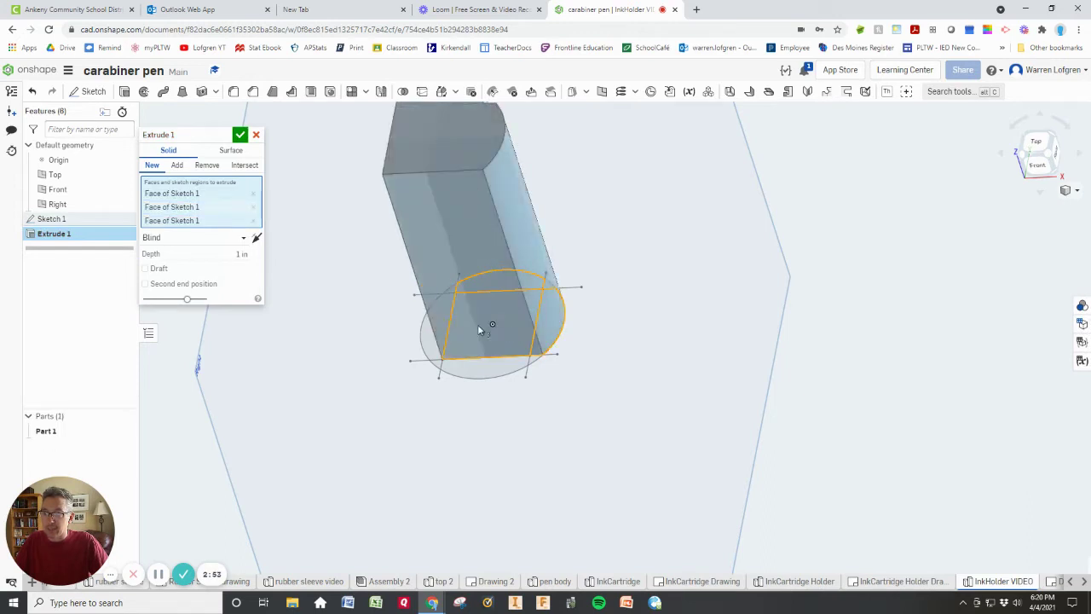
{"action": "left_click", "coordinate": [429, 346]}
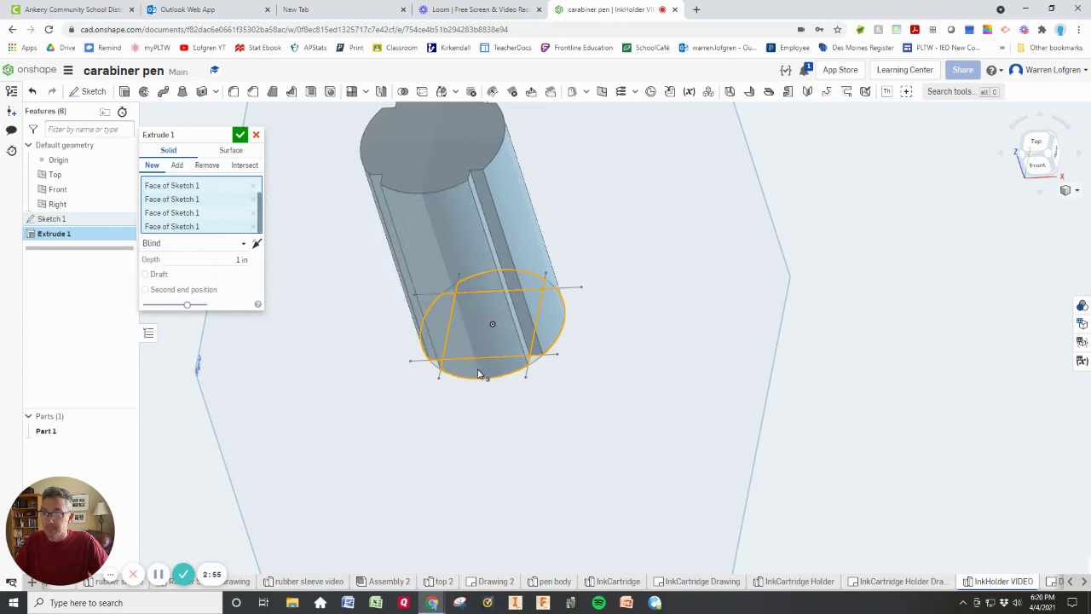
Set the extrude depth to 0.3 in and create the solid part.
{"action": "left_click", "coordinate": [223, 260]}
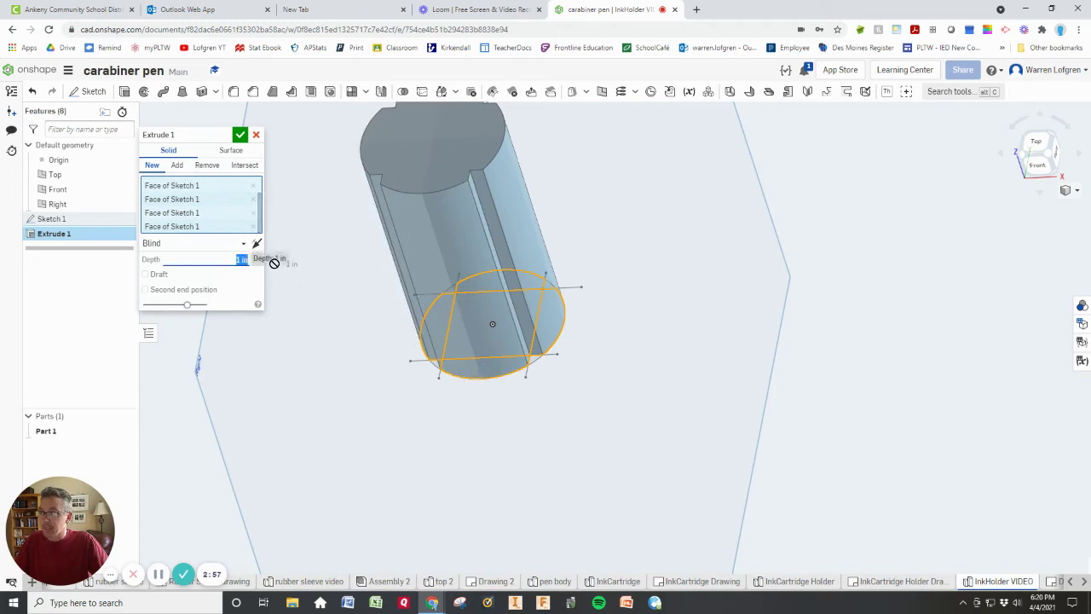
{"action": "type", "text": "0.3"}
{"action": "key", "text": "Return"}
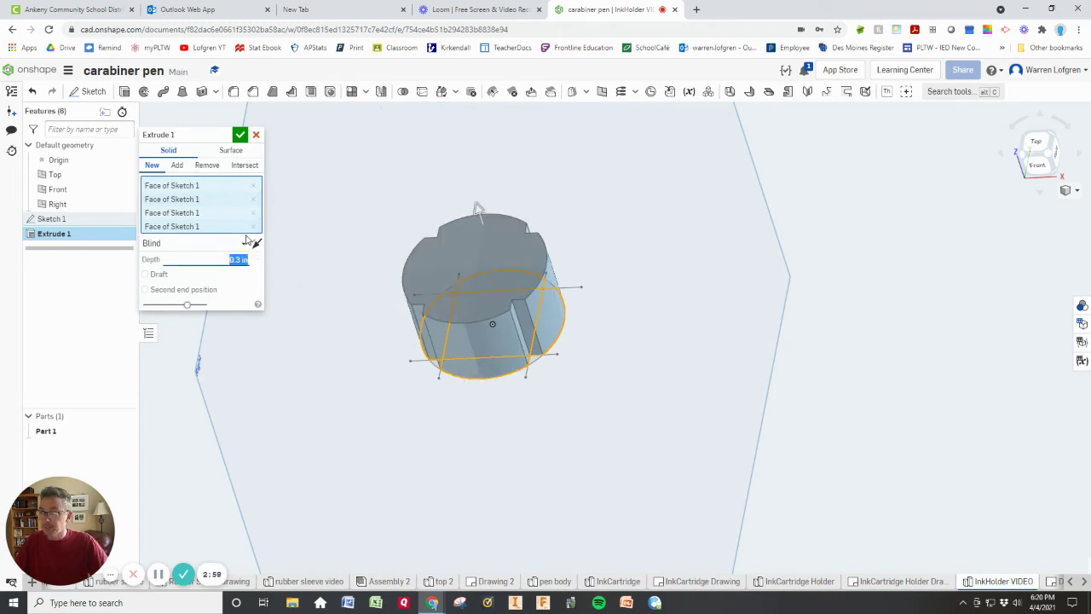
{"action": "left_click", "coordinate": [241, 135]}
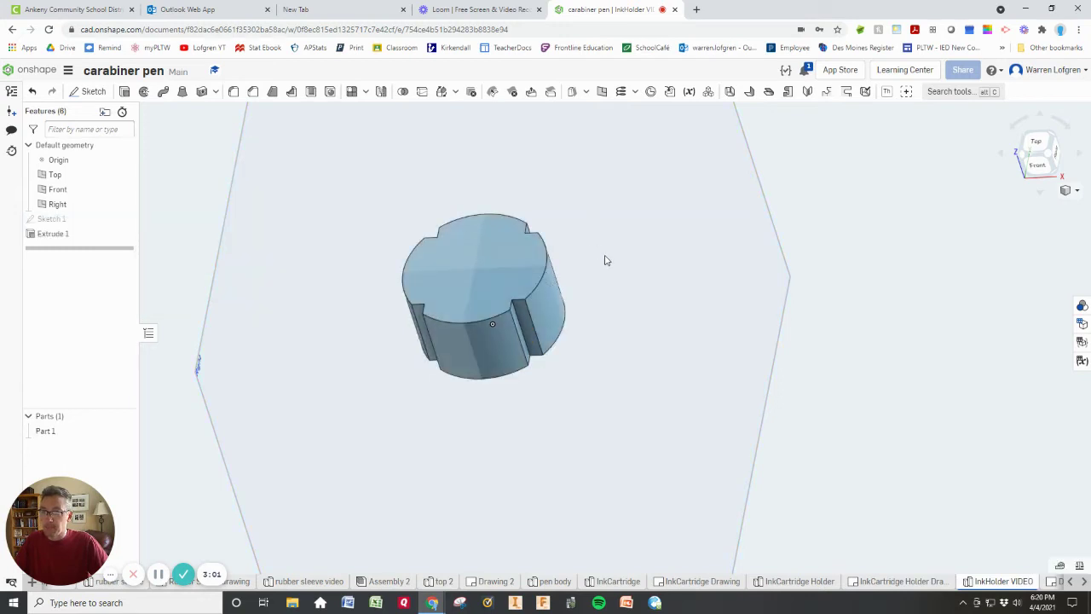
{"action": "mouse_move", "coordinate": [605, 258]}
{"action": "right_mouse_down"}
{"action": "mouse_move", "coordinate": [629, 231]}
{"action": "mouse_move", "coordinate": [606, 249]}
{"action": "right_mouse_up"}
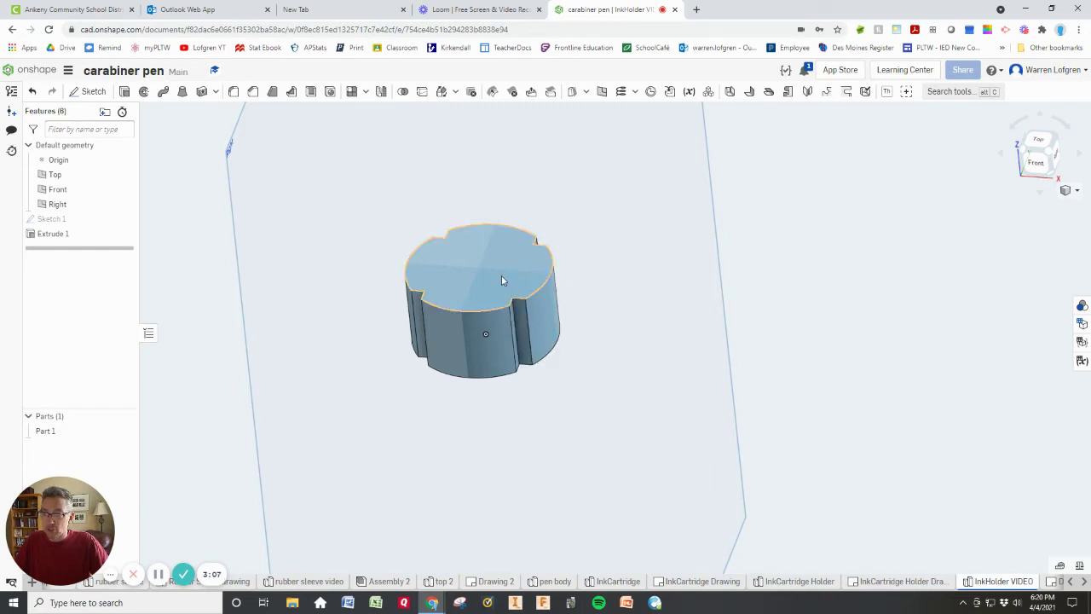
{"action": "left_click", "coordinate": [905, 584]}
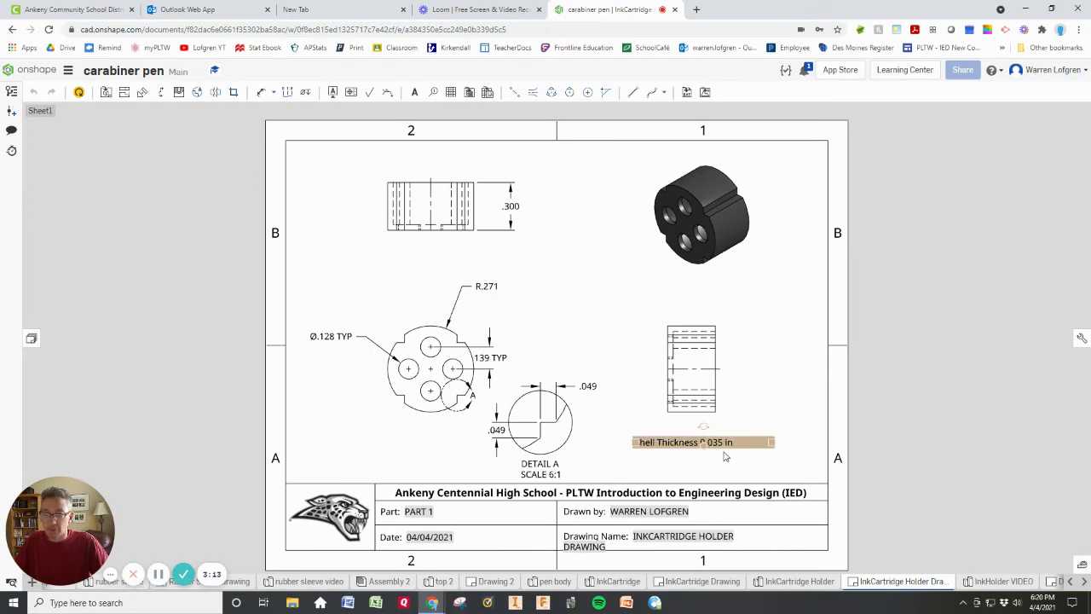
{"action": "left_click", "coordinate": [989, 580]}
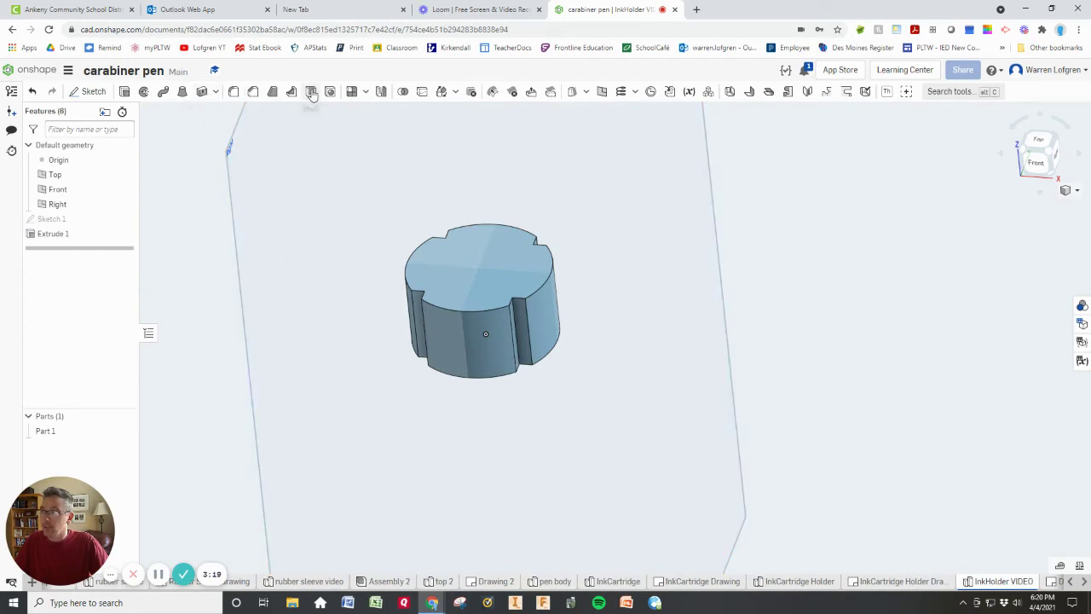
Shell the part to 0.035 in walls with the bottom face removed.
{"action": "left_click", "coordinate": [312, 93]}
{"action": "right_click_drag", "start_coordinate": [555, 390], "coordinate": [528, 316]}
{"action": "left_click", "coordinate": [470, 342]}
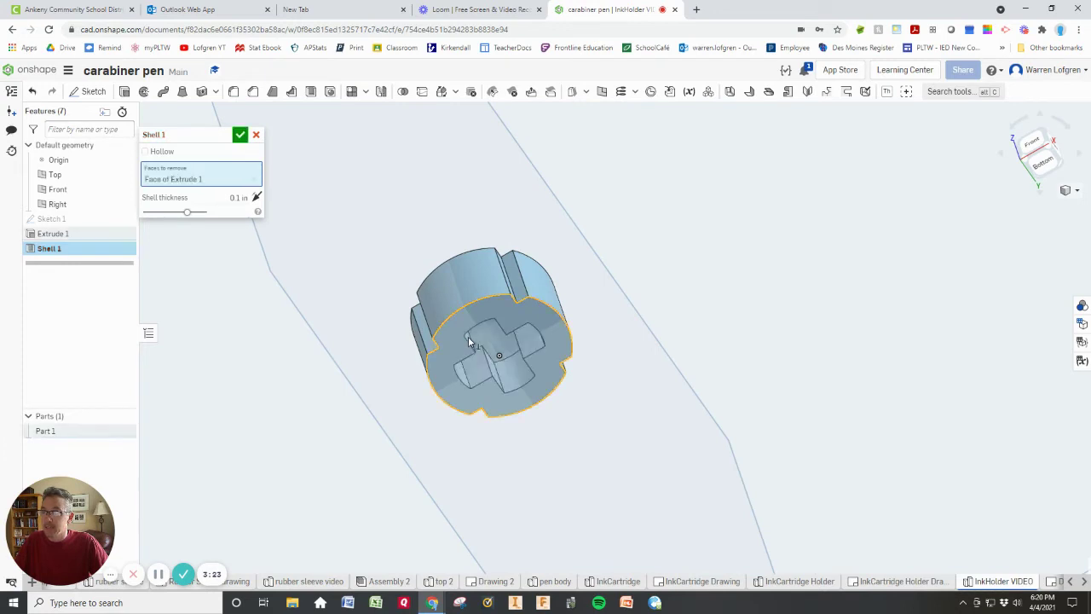
{"action": "left_click", "coordinate": [229, 199]}
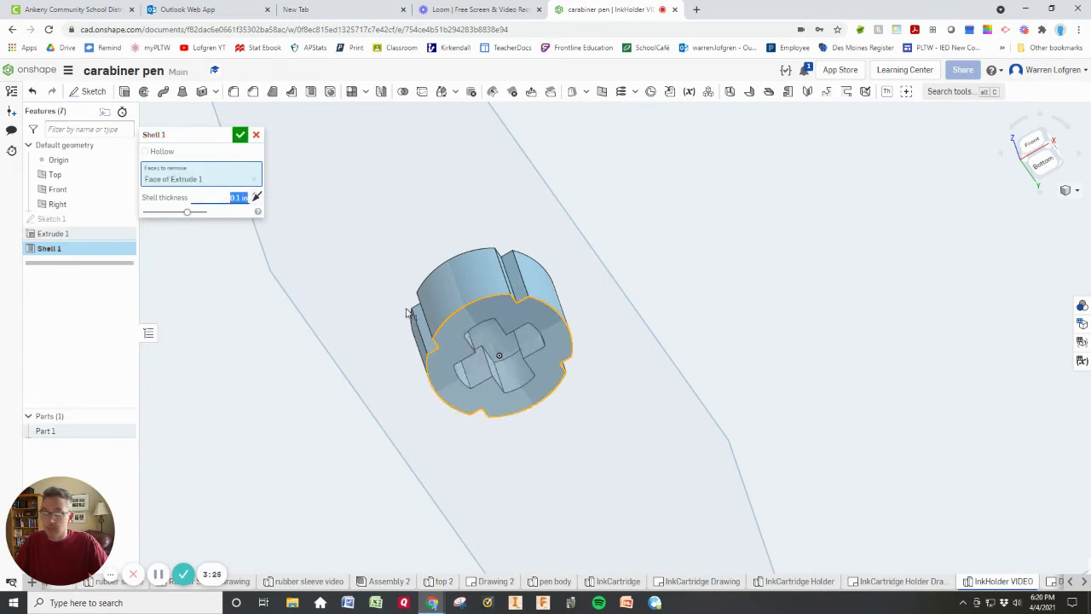
{"action": "key", "text": "Return"}
{"action": "right_click_drag", "start_coordinate": [465, 246], "coordinate": [559, 311]}
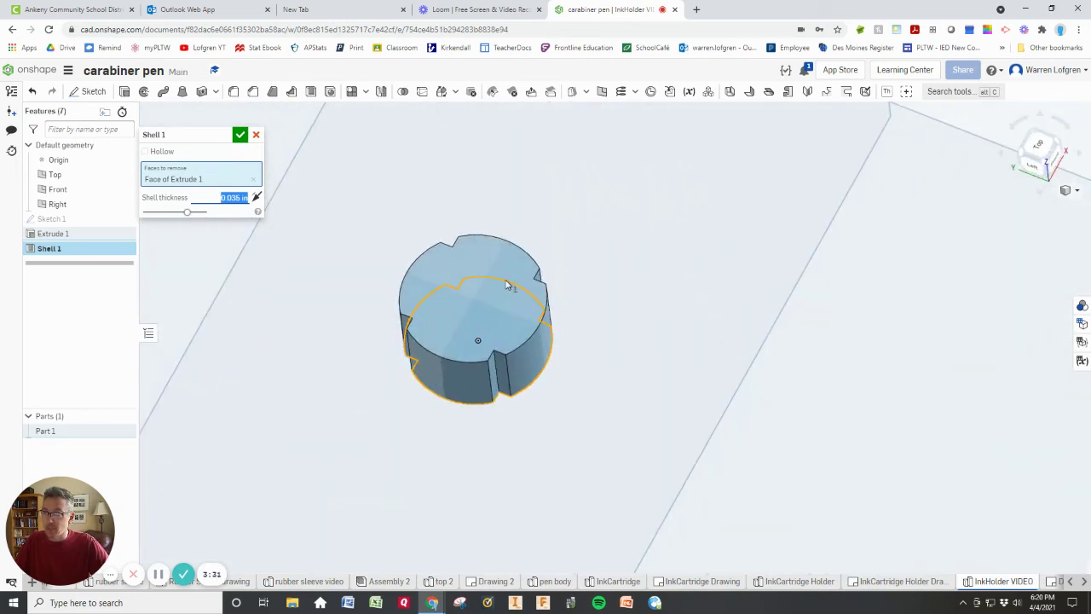
{"action": "left_click", "coordinate": [240, 134]}
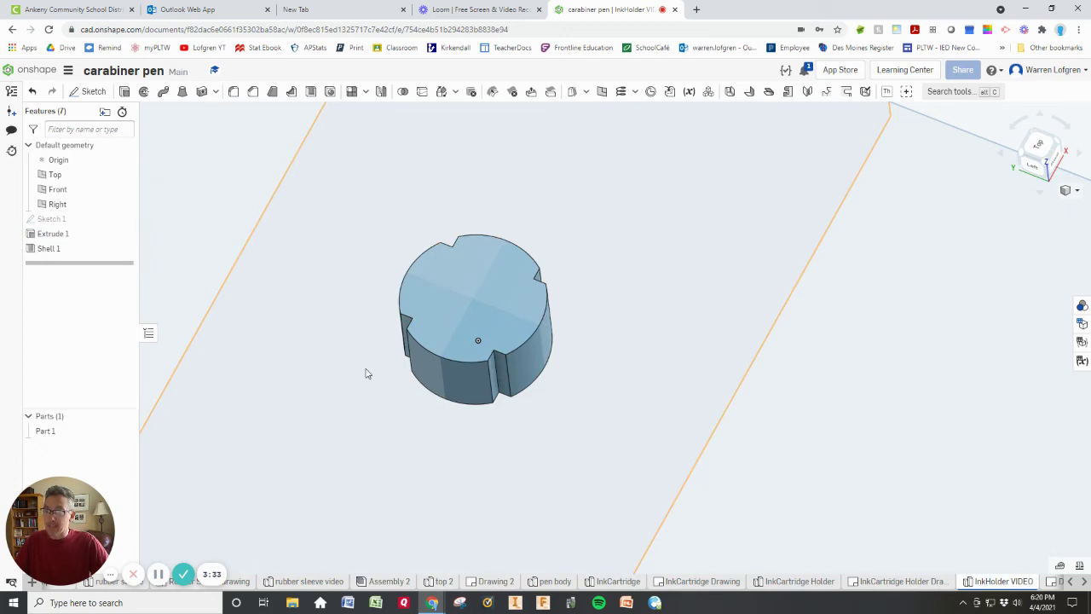
{"action": "right_click_drag", "start_coordinate": [365, 378], "coordinate": [381, 414]}
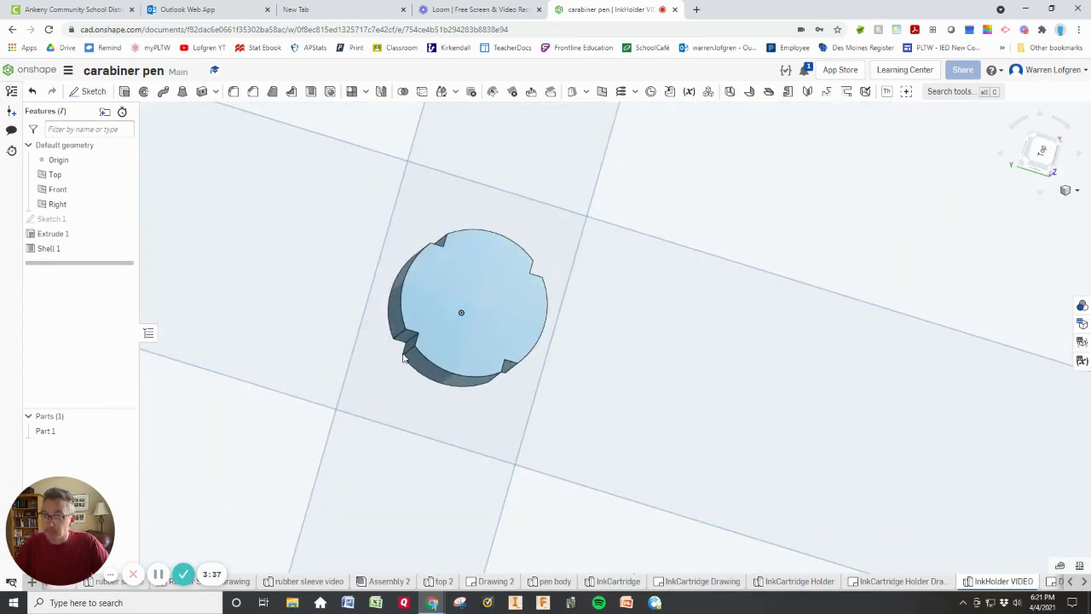
{"action": "left_click", "coordinate": [799, 582]}
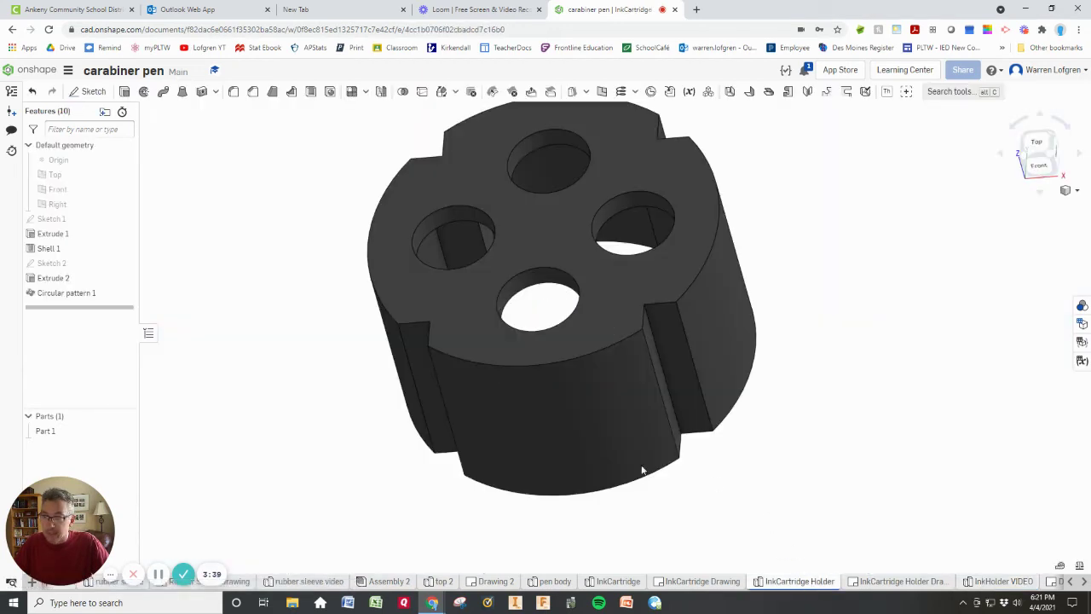
{"action": "double_click", "coordinate": [51, 263]}
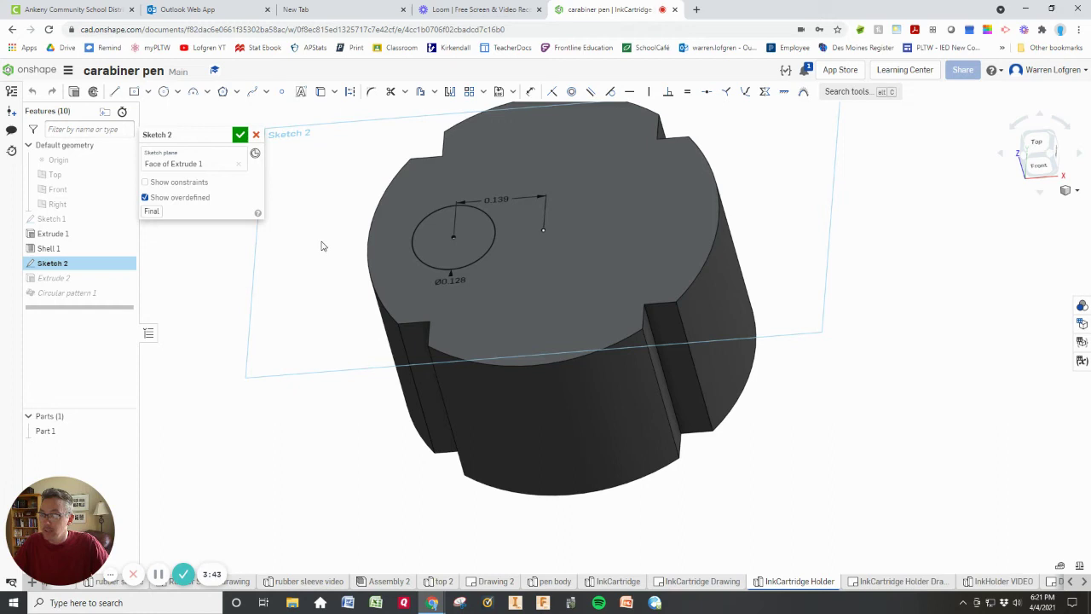
{"action": "key", "text": "n"}
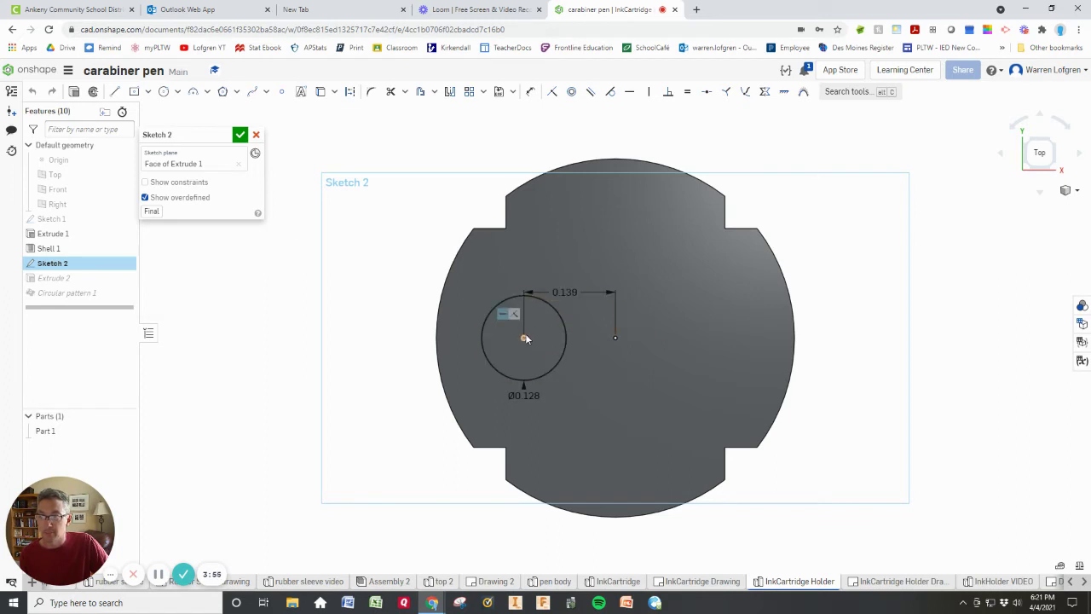
{"action": "left_click", "coordinate": [566, 339]}
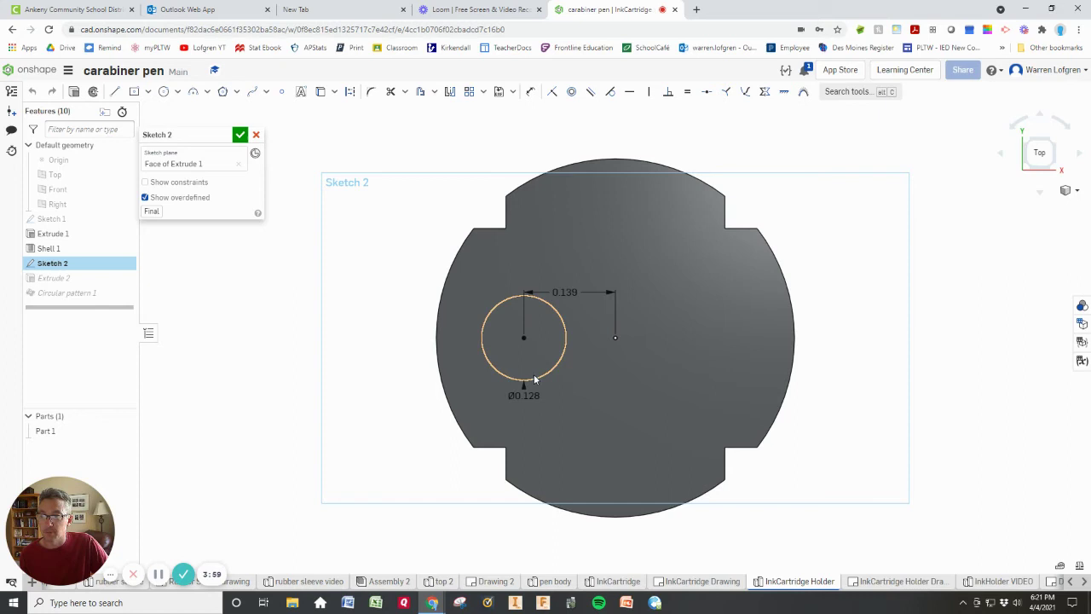
{"action": "left_click", "coordinate": [875, 345]}
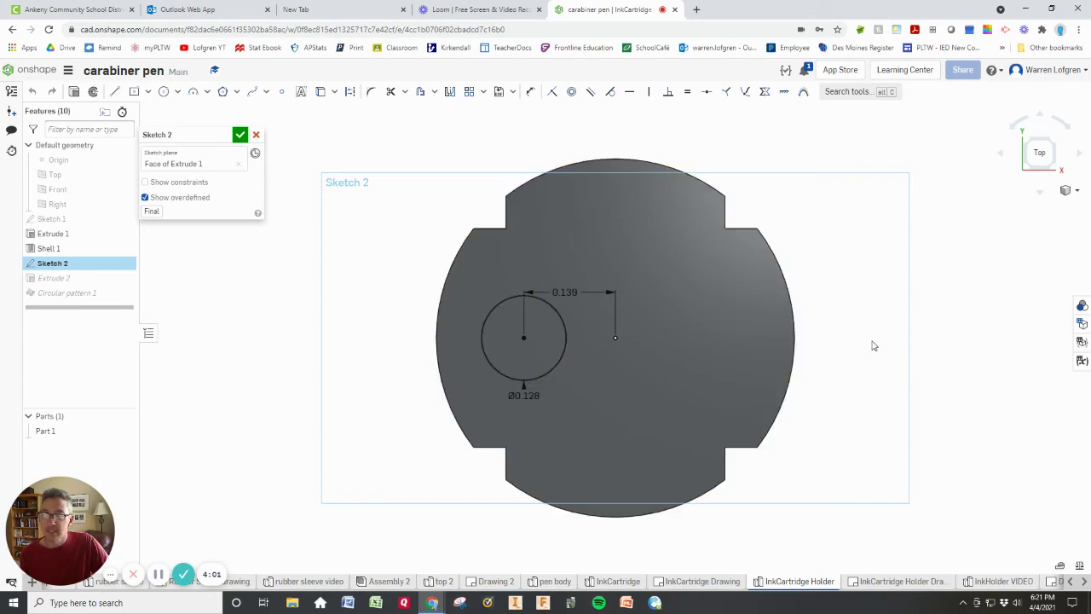
{"action": "right_click_drag", "start_coordinate": [872, 346], "coordinate": [865, 326]}
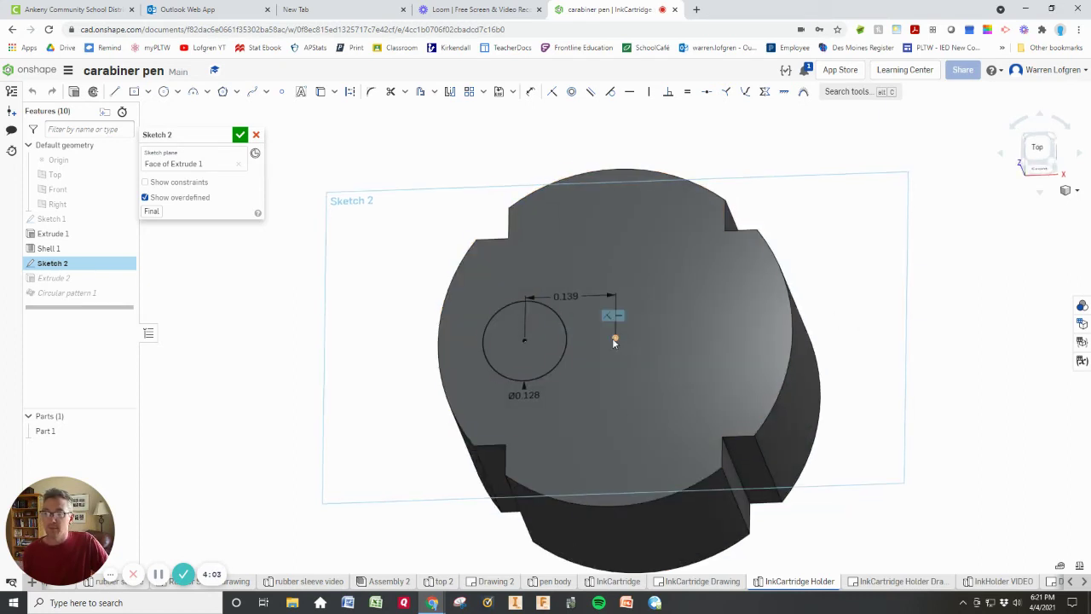
Start a sketch on the cylinder's end face and place a point above the centre.
{"action": "left_click", "coordinate": [999, 581]}
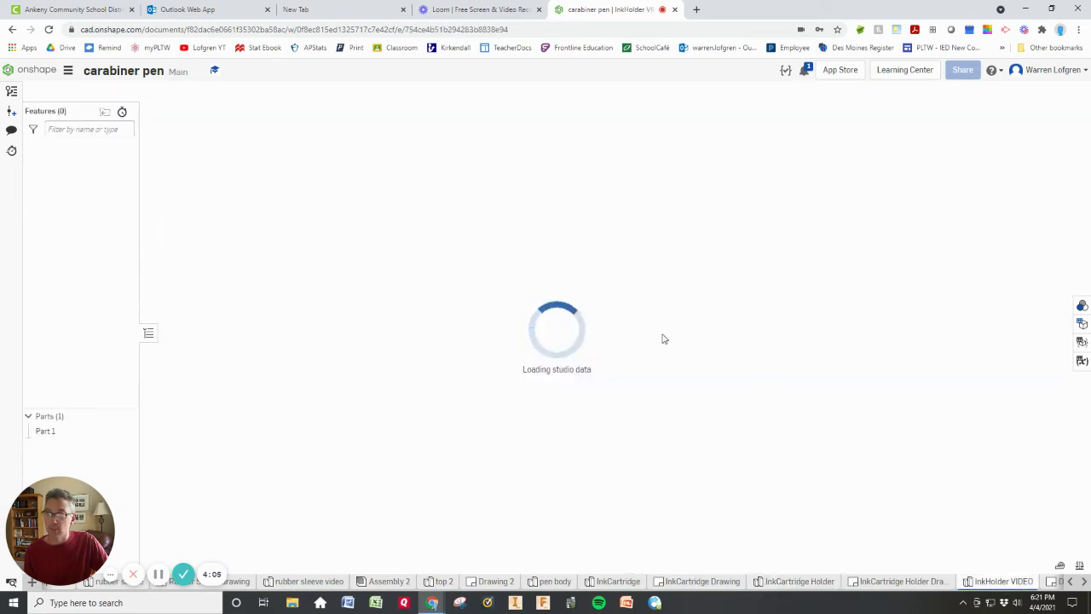
{"action": "left_click", "coordinate": [89, 92]}
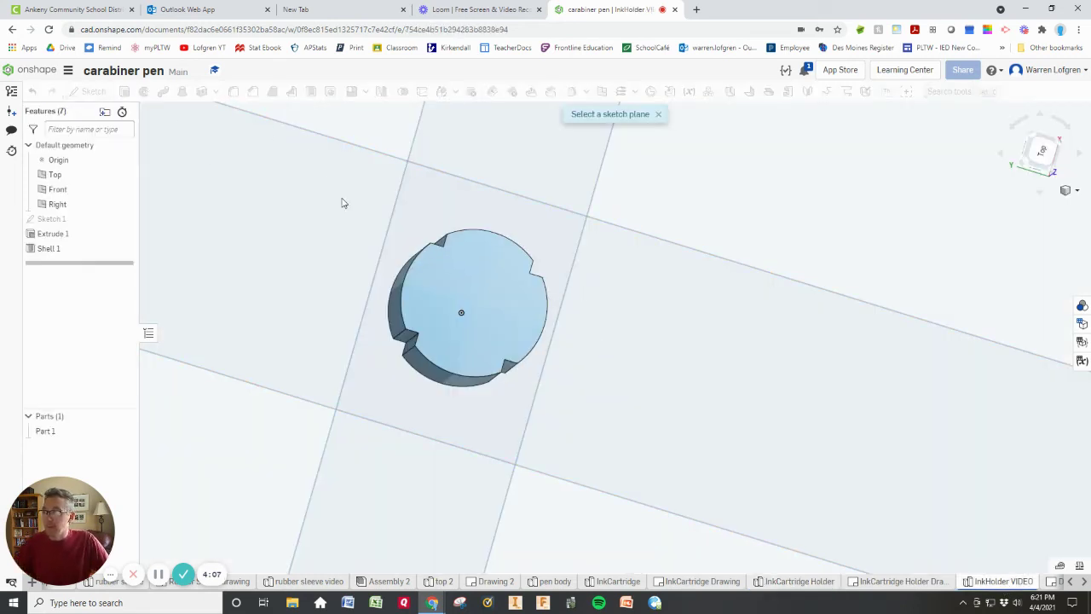
{"action": "left_click", "coordinate": [495, 309]}
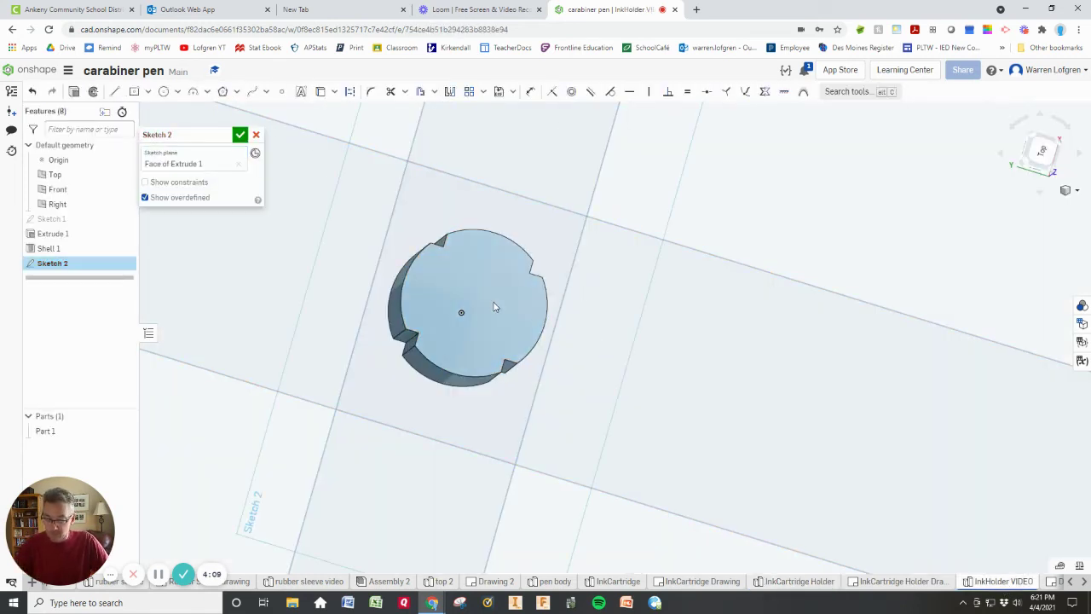
{"action": "key", "text": "n"}
{"action": "scroll", "coordinate": [607, 351], "scroll_direction": "up", "scroll_amount": 5}
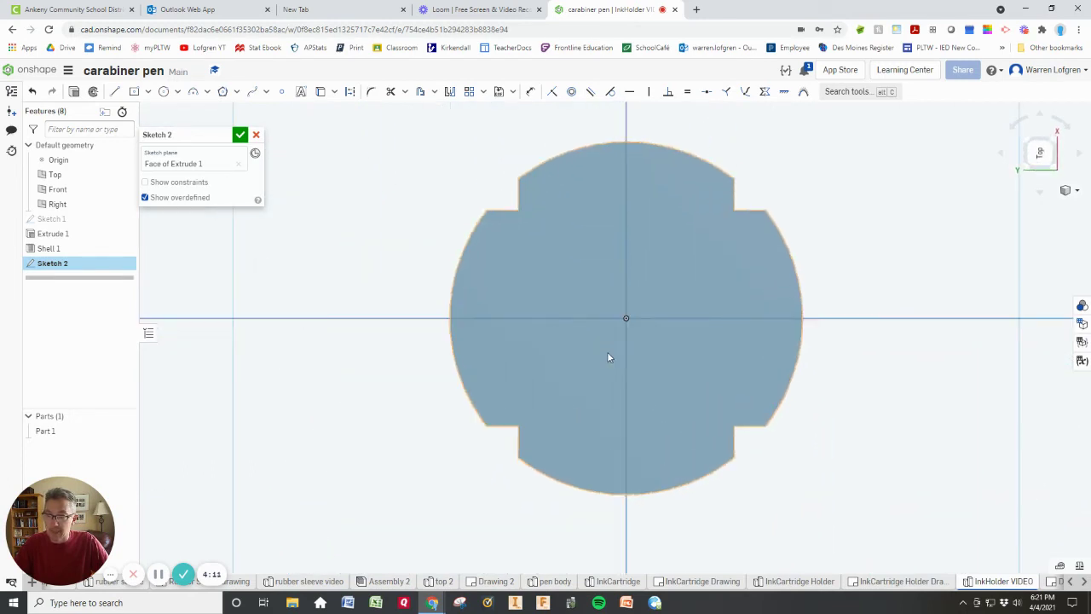
{"action": "middle_click_drag", "start_coordinate": [607, 352], "coordinate": [535, 390]}
{"action": "left_click", "coordinate": [281, 91]}
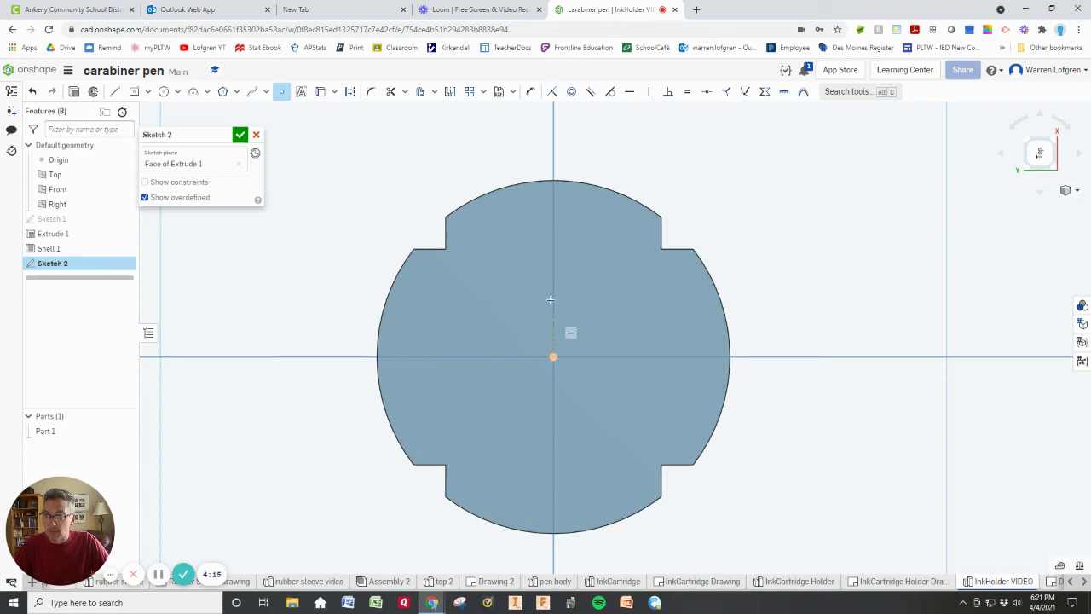
{"action": "left_click", "coordinate": [553, 256]}
{"action": "key", "text": "Escape"}
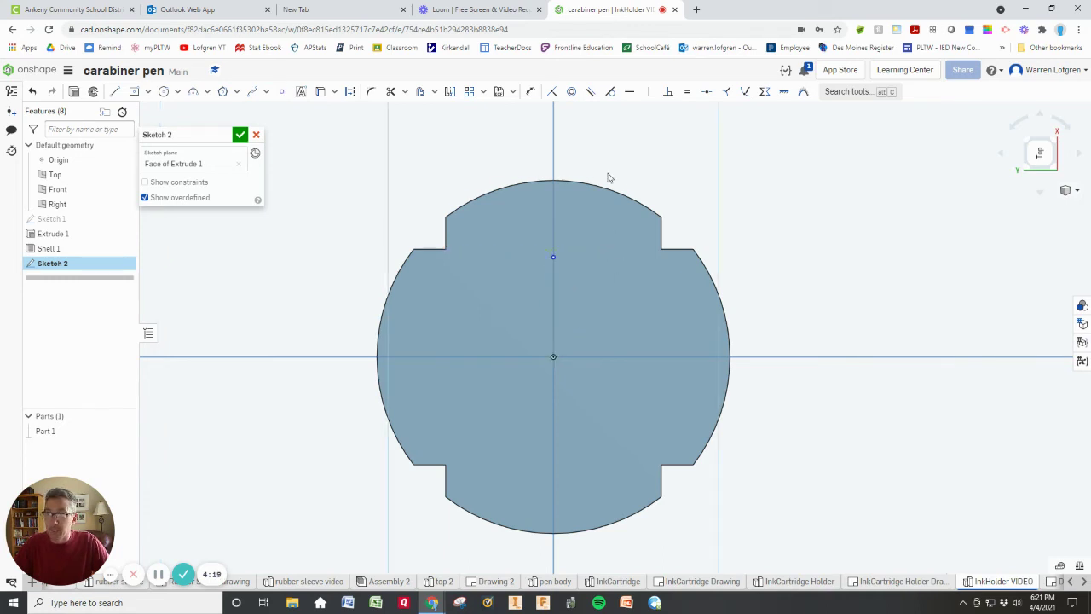
Dimension the point 0.139 from the centre and accept Sketch 2.
{"action": "left_click", "coordinate": [531, 91]}
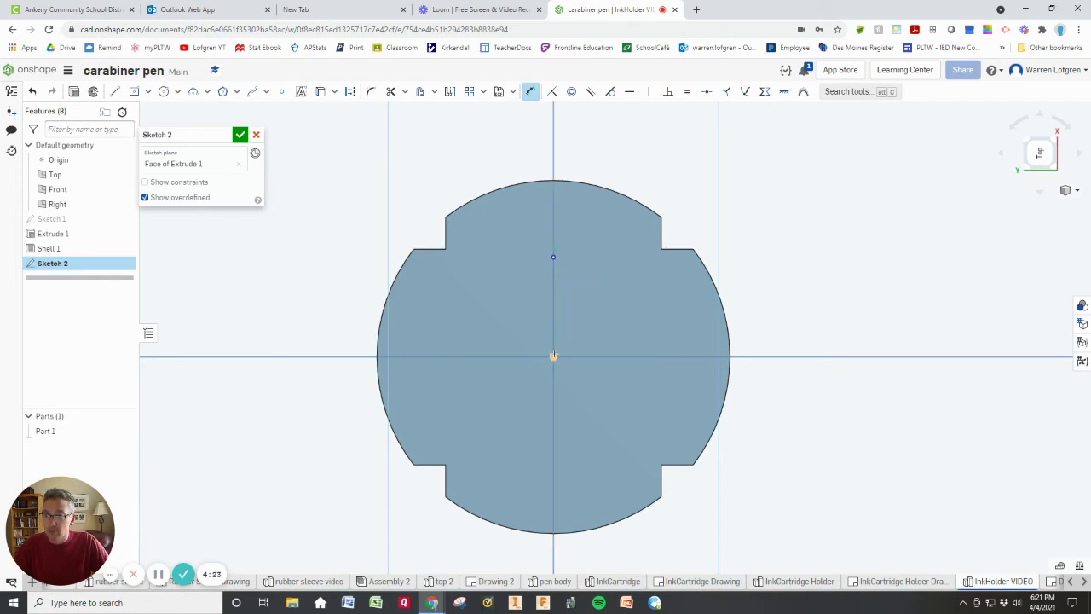
{"action": "left_click", "coordinate": [553, 356]}
{"action": "left_click", "coordinate": [599, 300]}
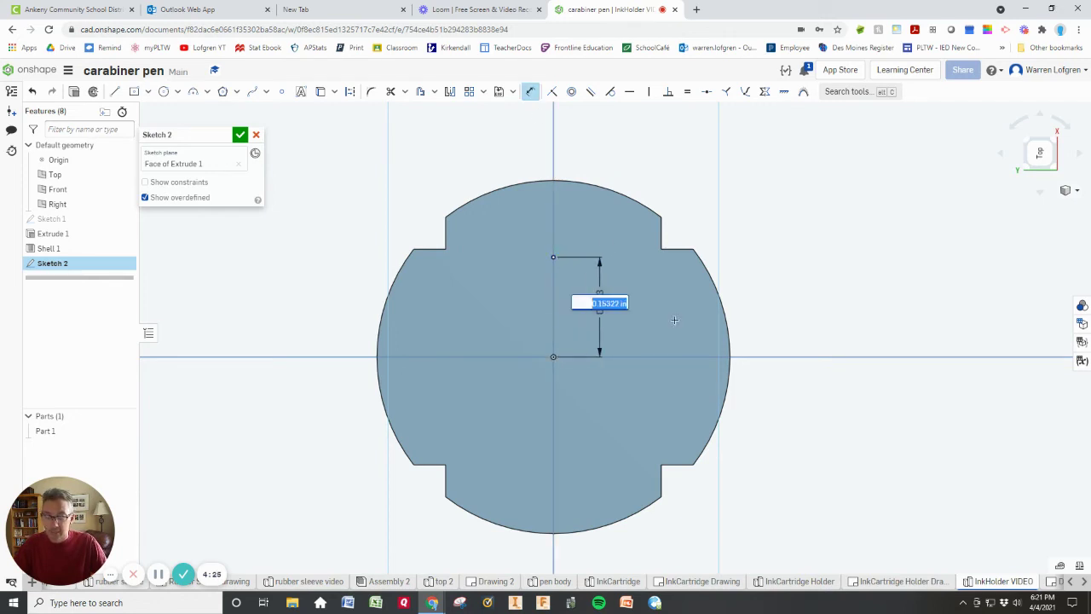
{"action": "key", "text": "BackSpace"}
{"action": "key", "text": "Return"}
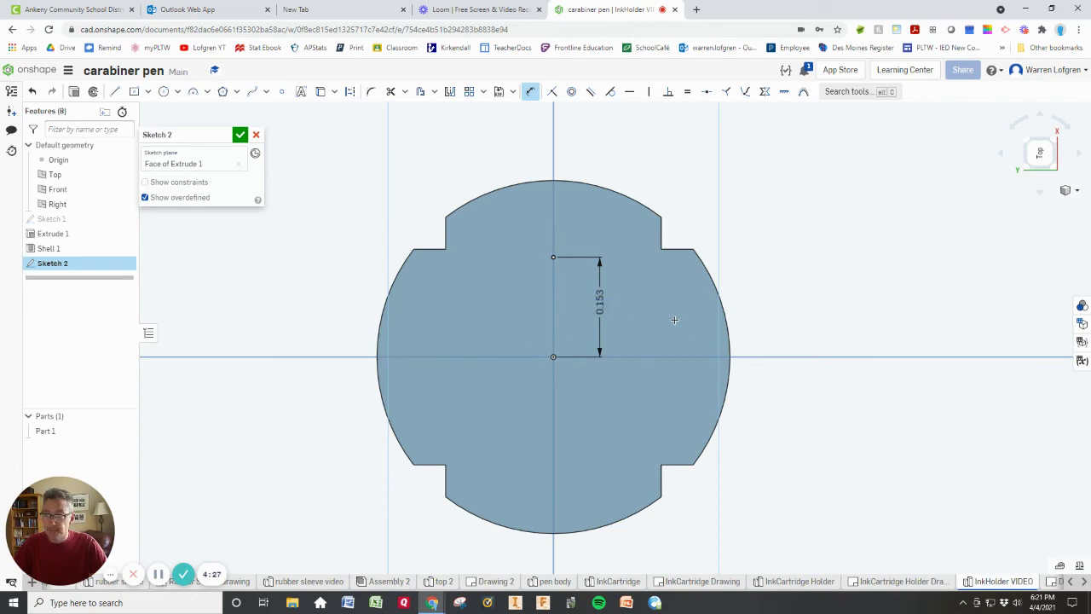
{"action": "left_click", "coordinate": [240, 137]}
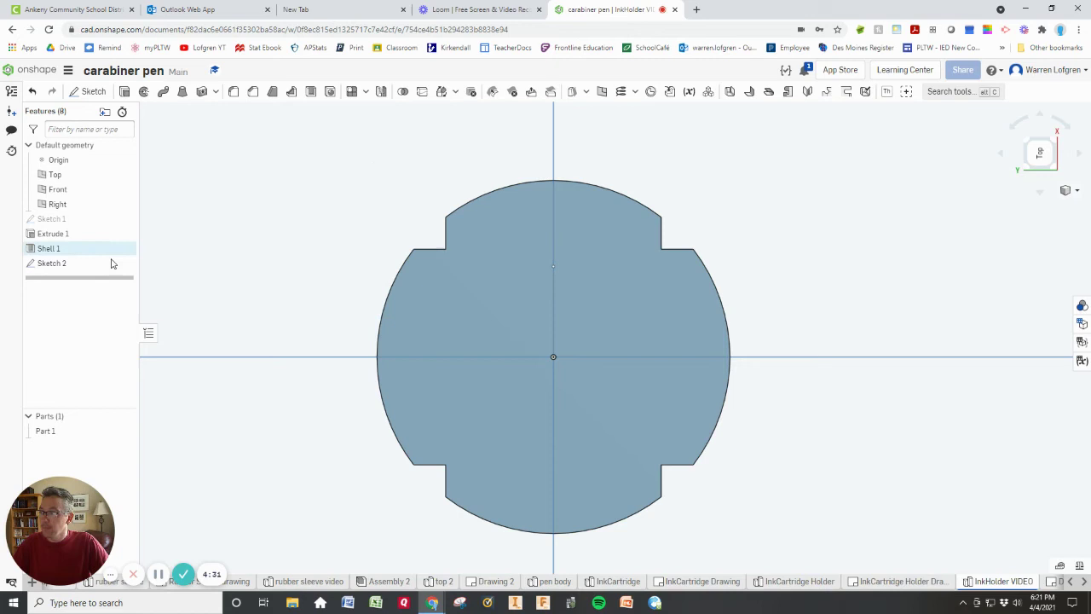
Add a 0.128-diameter hole circle at the point in Sketch 2.
{"action": "double_click", "coordinate": [68, 262]}
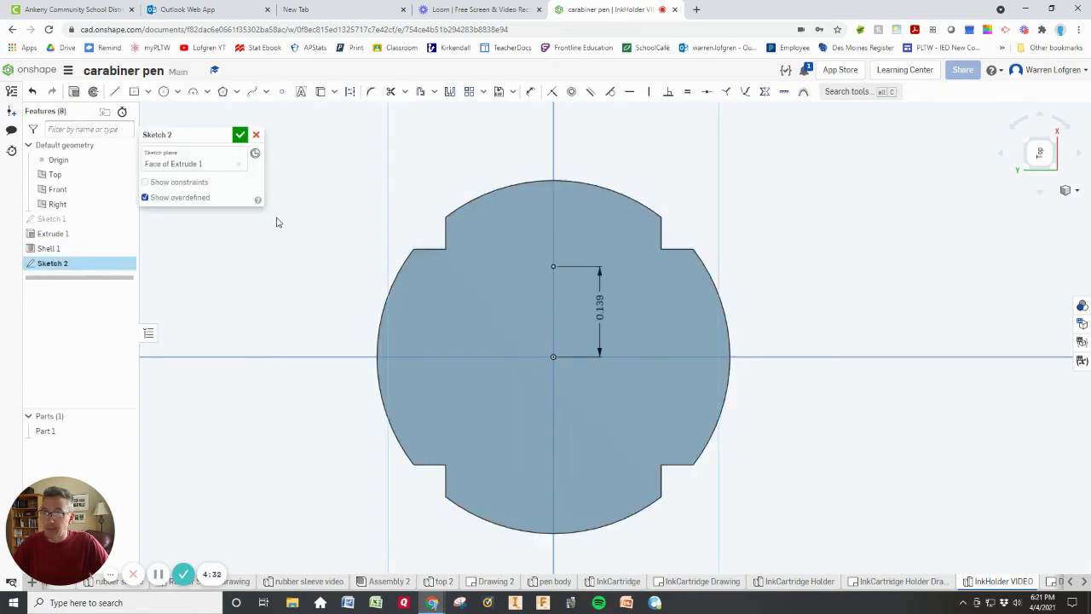
{"action": "left_click", "coordinate": [164, 91]}
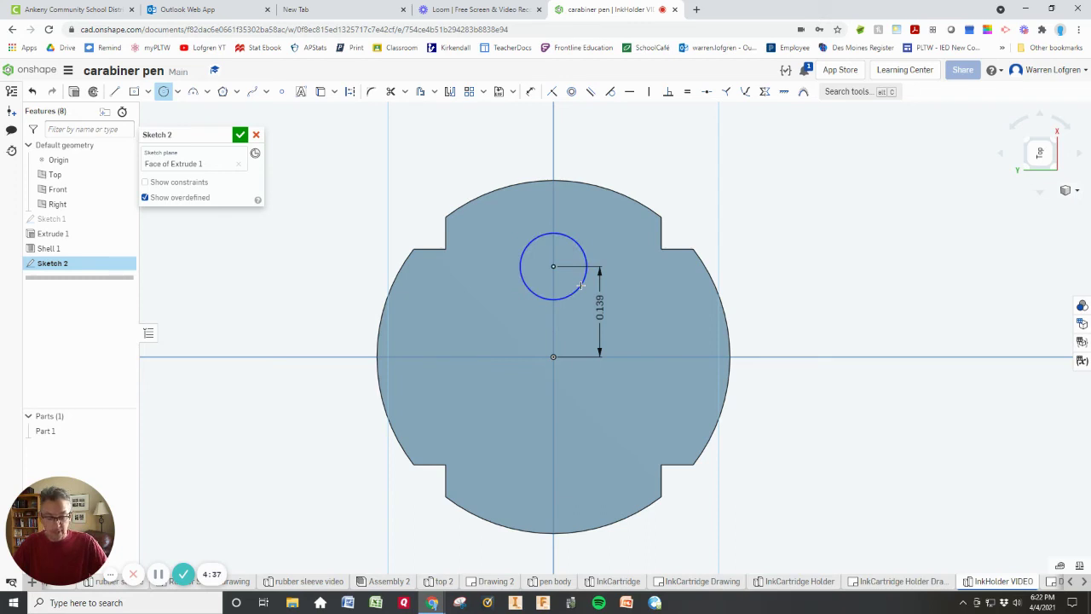
{"action": "type", "text": ".128"}
{"action": "key", "text": "Return"}
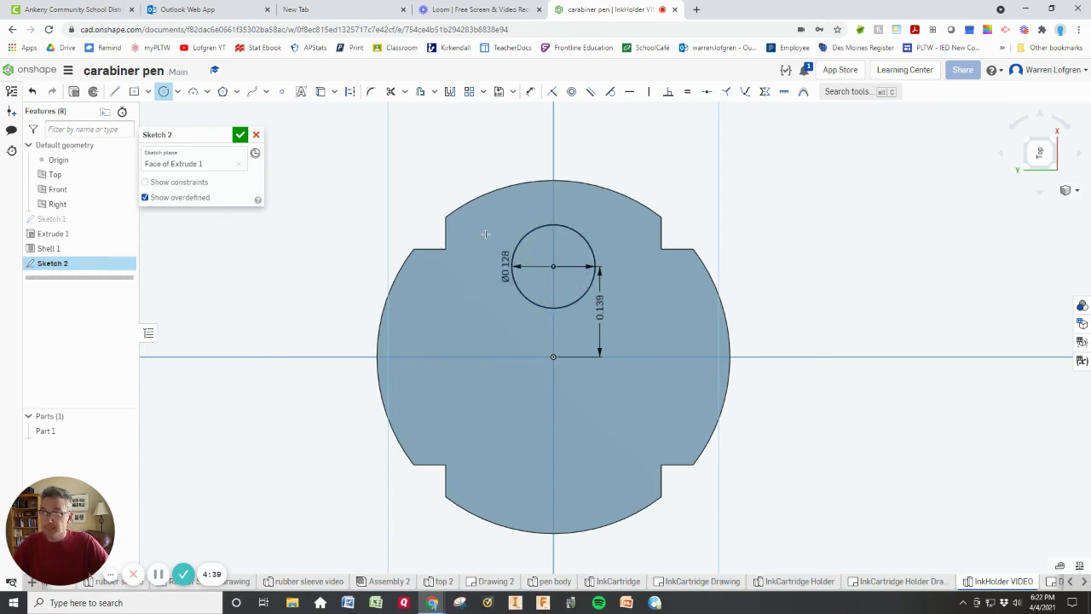
{"action": "left_click", "coordinate": [240, 135]}
Hide the Top, Front and Right planes and centre the part in view.
{"action": "mouse_move", "coordinate": [762, 272]}
{"action": "right_mouse_down"}
{"action": "mouse_move", "coordinate": [765, 249]}
{"action": "mouse_move", "coordinate": [751, 235]}
{"action": "right_mouse_up"}
{"action": "scroll", "coordinate": [738, 271], "scroll_direction": "up", "scroll_amount": 2}
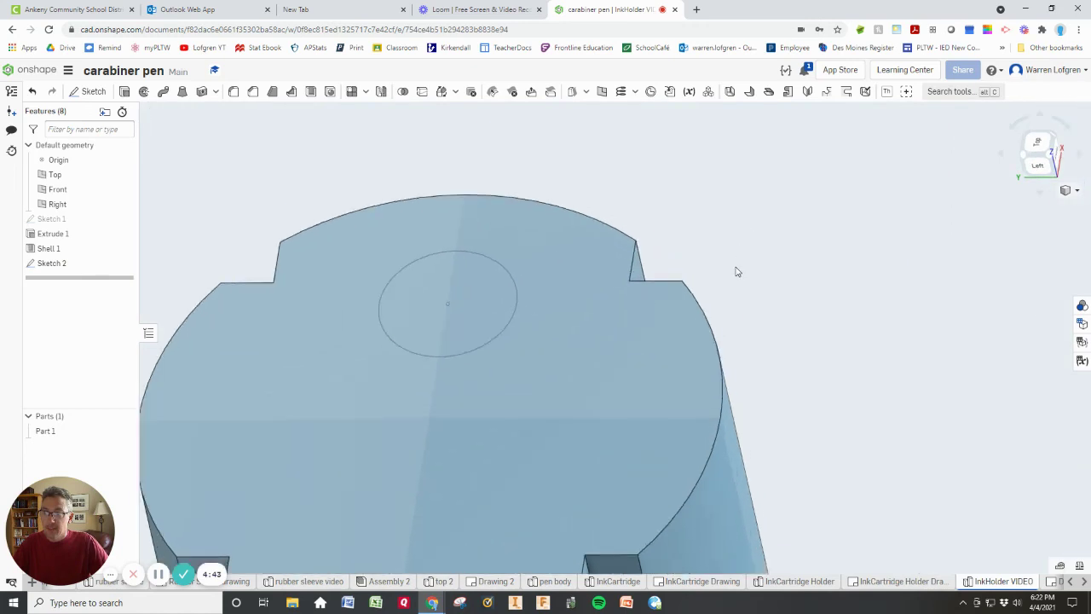
{"action": "scroll", "coordinate": [738, 272], "scroll_direction": "down", "scroll_amount": 6}
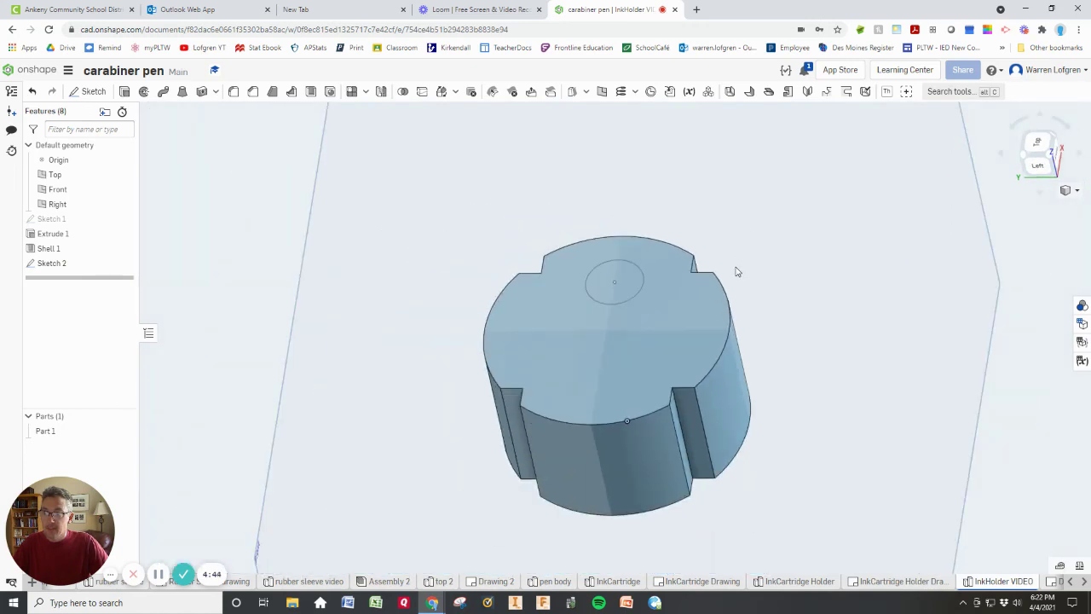
{"action": "left_click", "coordinate": [125, 174]}
{"action": "left_click", "coordinate": [124, 189]}
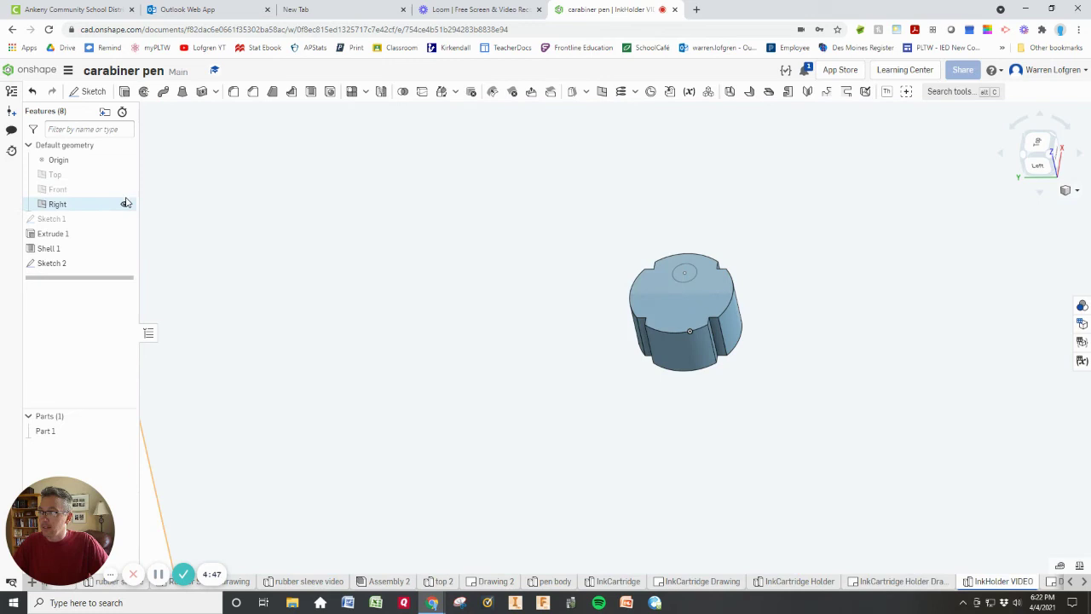
{"action": "left_click", "coordinate": [124, 204]}
{"action": "right_click_drag", "start_coordinate": [508, 296], "coordinate": [394, 313]}
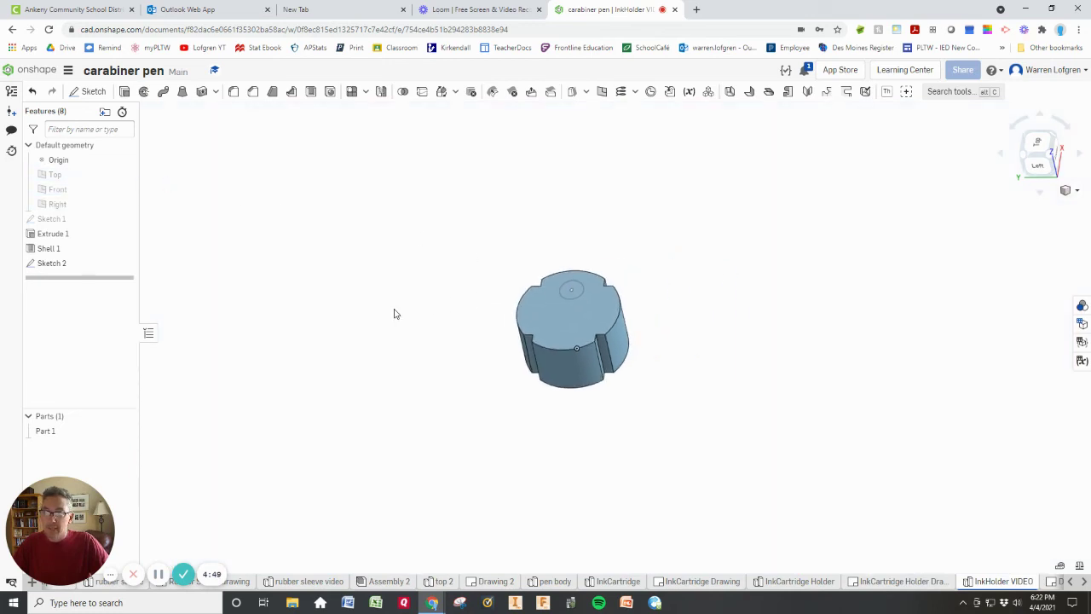
Cut the Sketch 2 circle through all of the part as a hole, then inspect it.
{"action": "left_click", "coordinate": [125, 92]}
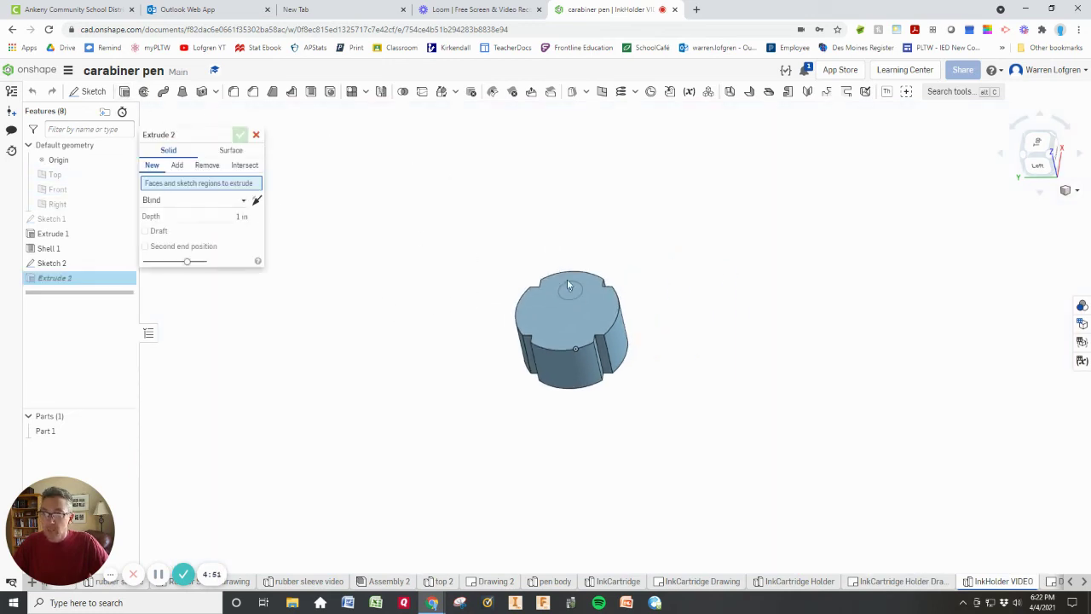
{"action": "left_click", "coordinate": [567, 292]}
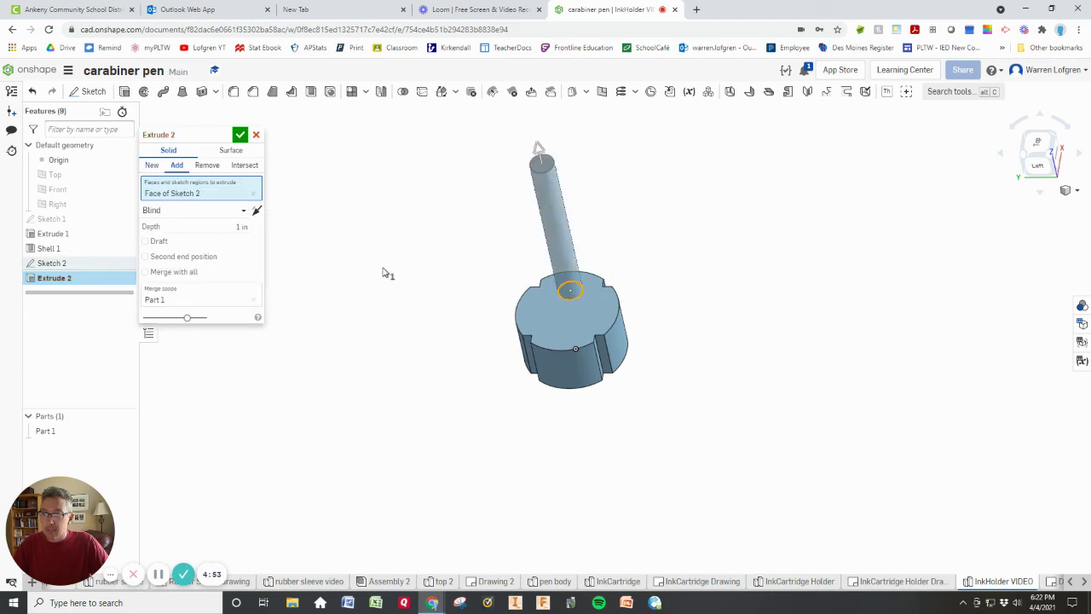
{"action": "left_click", "coordinate": [207, 166]}
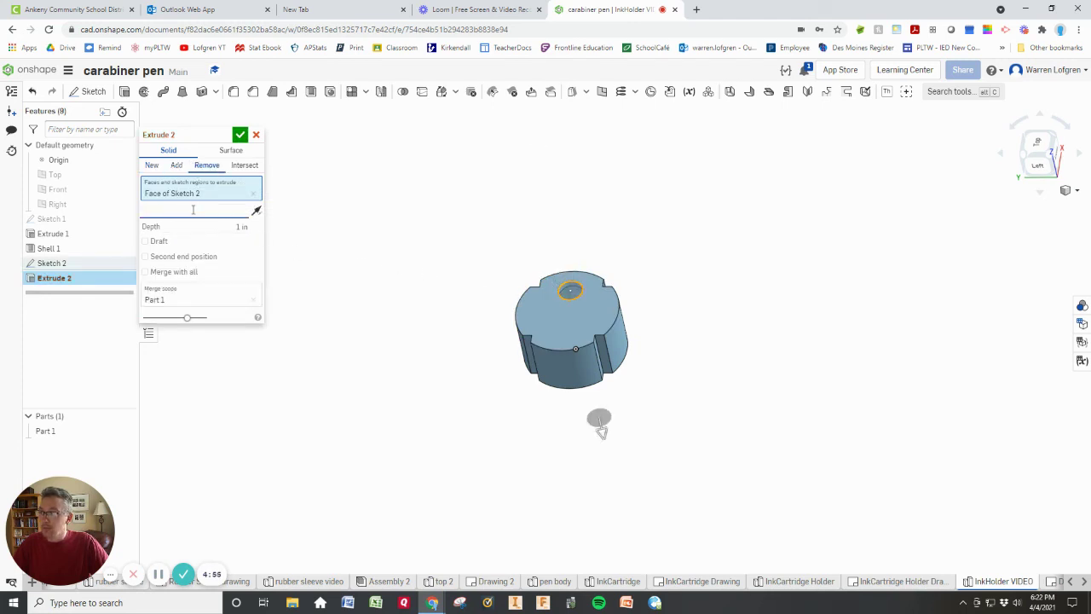
{"action": "left_click", "coordinate": [196, 210]}
{"action": "left_click", "coordinate": [185, 318]}
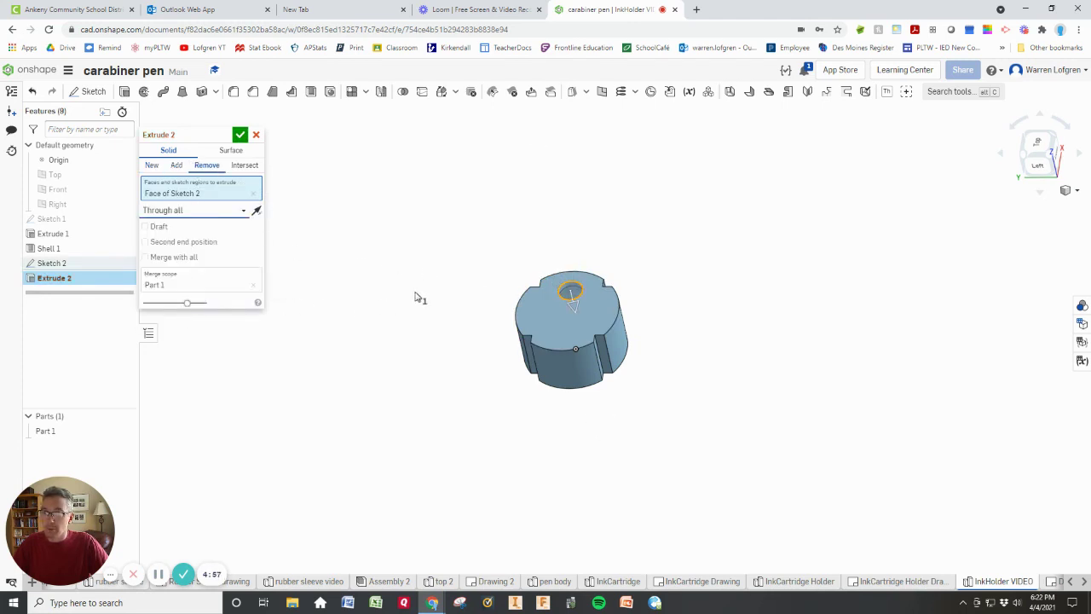
{"action": "left_click", "coordinate": [240, 135]}
{"action": "right_click_drag", "start_coordinate": [691, 282], "coordinate": [728, 312]}
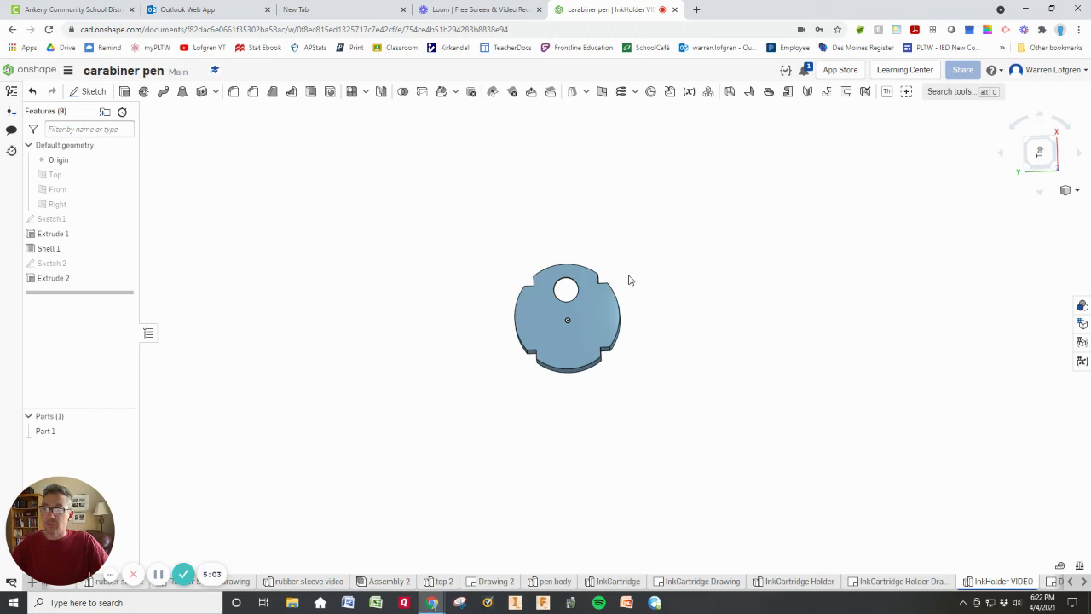
{"action": "right_click_drag", "start_coordinate": [628, 278], "coordinate": [656, 256]}
{"action": "scroll", "coordinate": [589, 336], "scroll_direction": "up", "scroll_amount": 3}
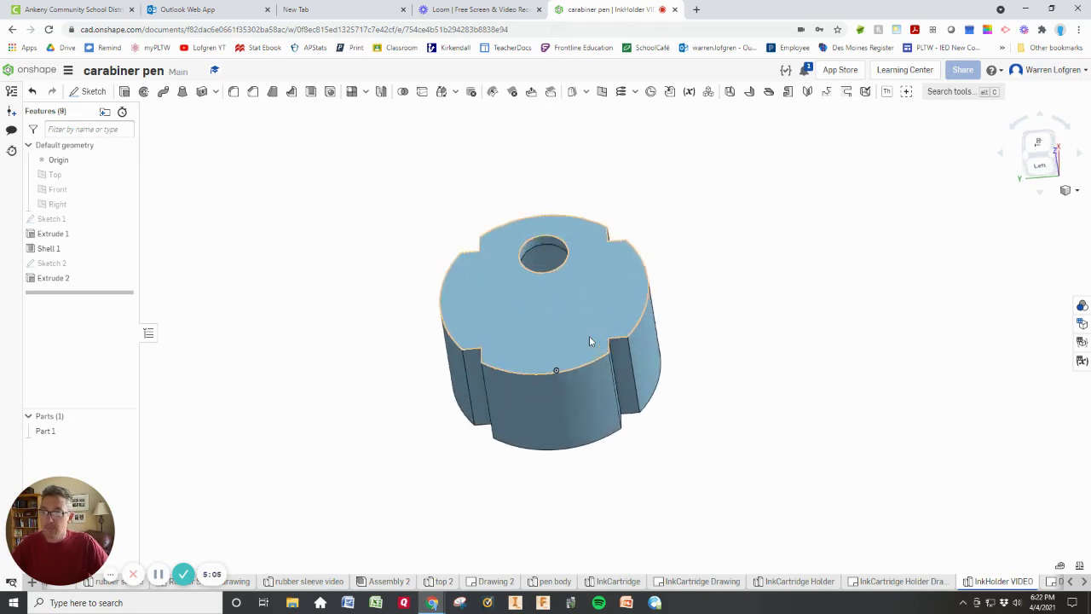
Circular-pattern the Extrude 2 hole 4 times around the cylinder's outer edge axis.
{"action": "left_click", "coordinate": [366, 92]}
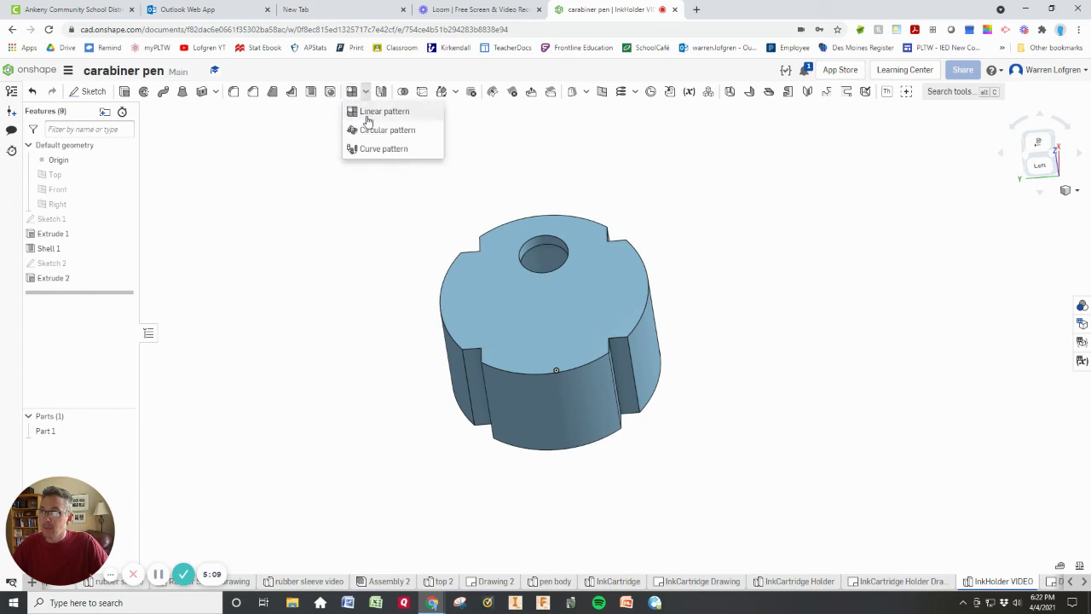
{"action": "left_click", "coordinate": [364, 128]}
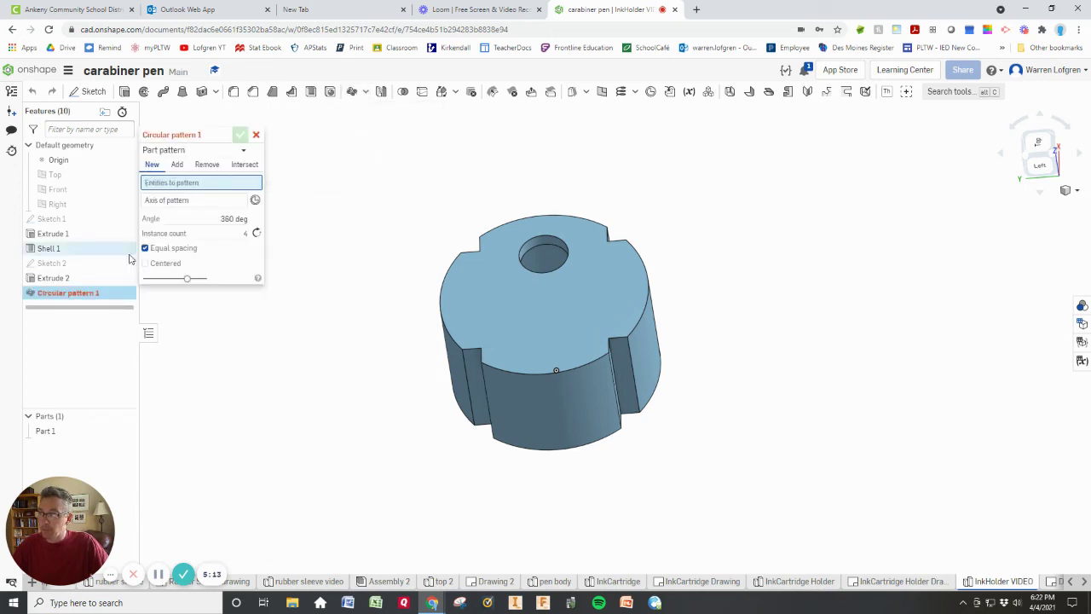
{"action": "mouse_move", "coordinate": [98, 296]}
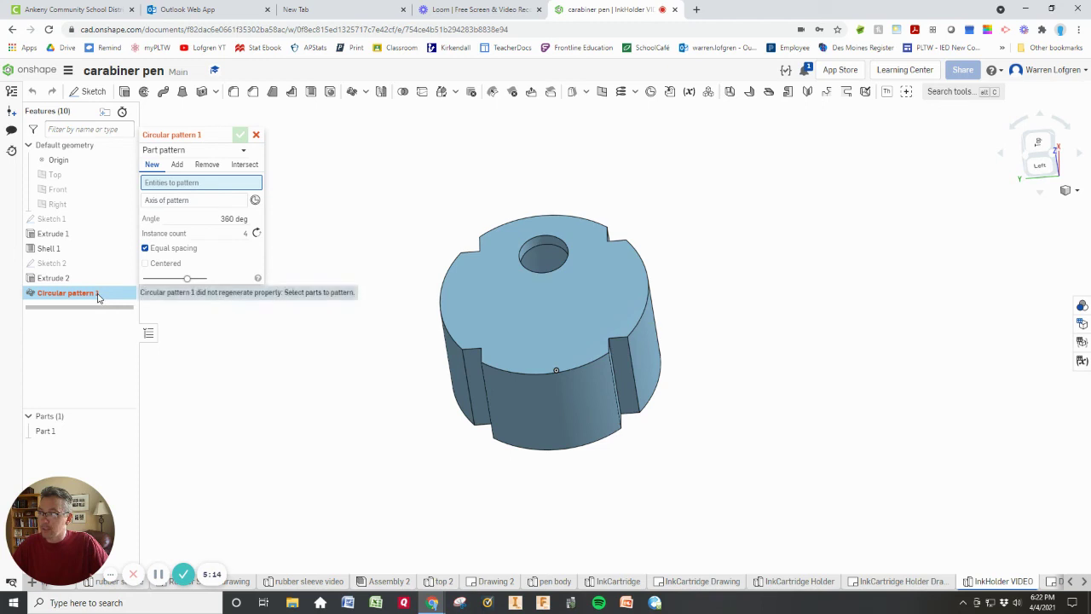
{"action": "left_click", "coordinate": [168, 155]}
{"action": "left_click", "coordinate": [171, 187]}
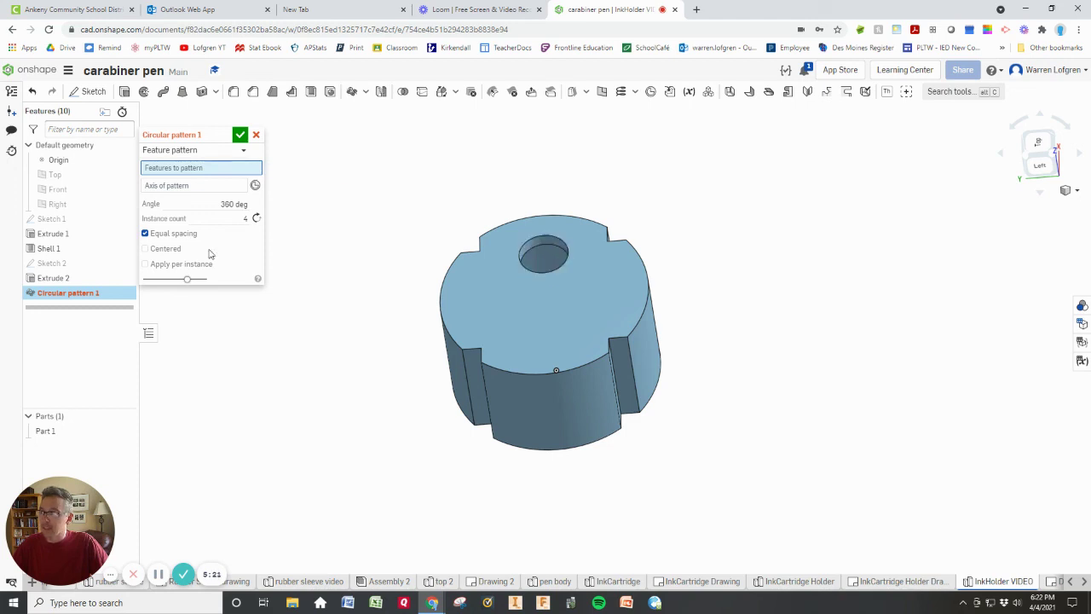
{"action": "left_click", "coordinate": [54, 282]}
{"action": "left_click", "coordinate": [199, 201]}
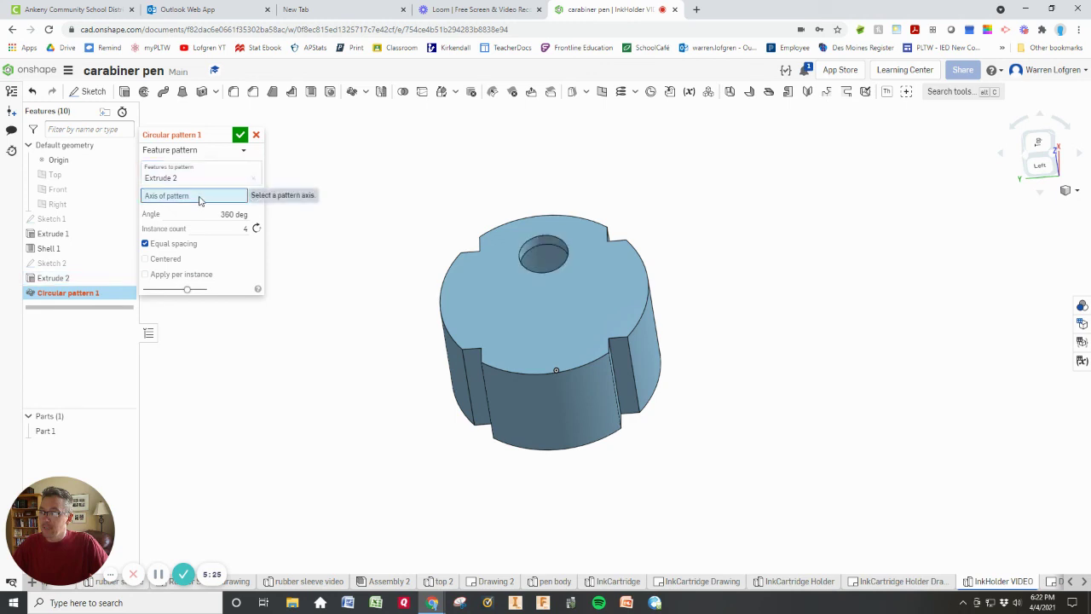
{"action": "left_click", "coordinate": [440, 303]}
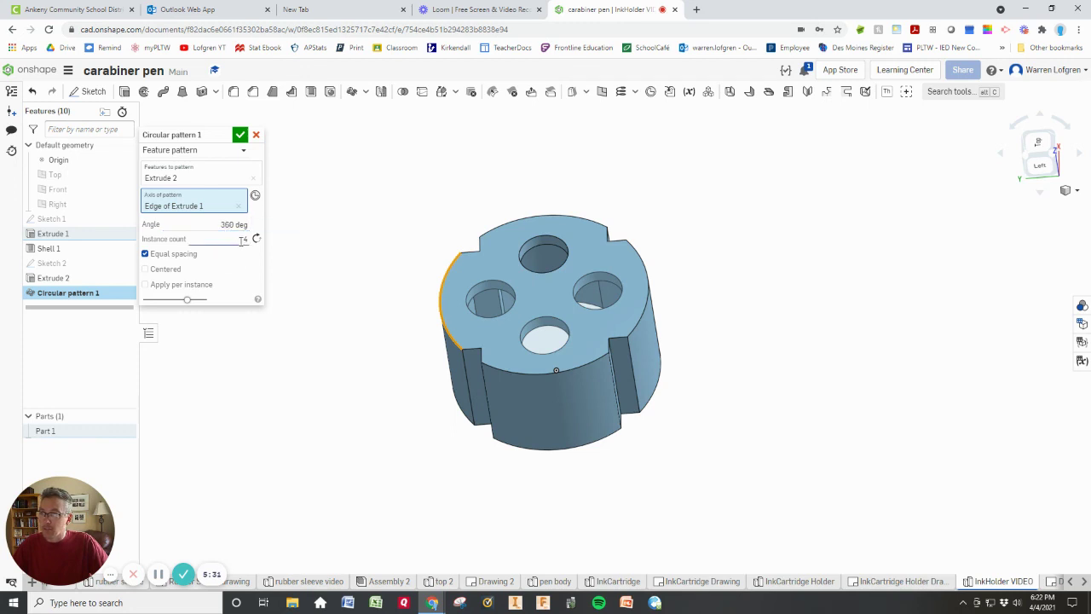
{"action": "left_click", "coordinate": [239, 134]}
{"action": "mouse_move", "coordinate": [356, 321]}
{"action": "right_mouse_down"}
{"action": "mouse_move", "coordinate": [339, 292]}
{"action": "mouse_move", "coordinate": [352, 316]}
{"action": "right_mouse_up"}
Assign Polypropylene as Part 1's material.
{"action": "right_click", "coordinate": [47, 432]}
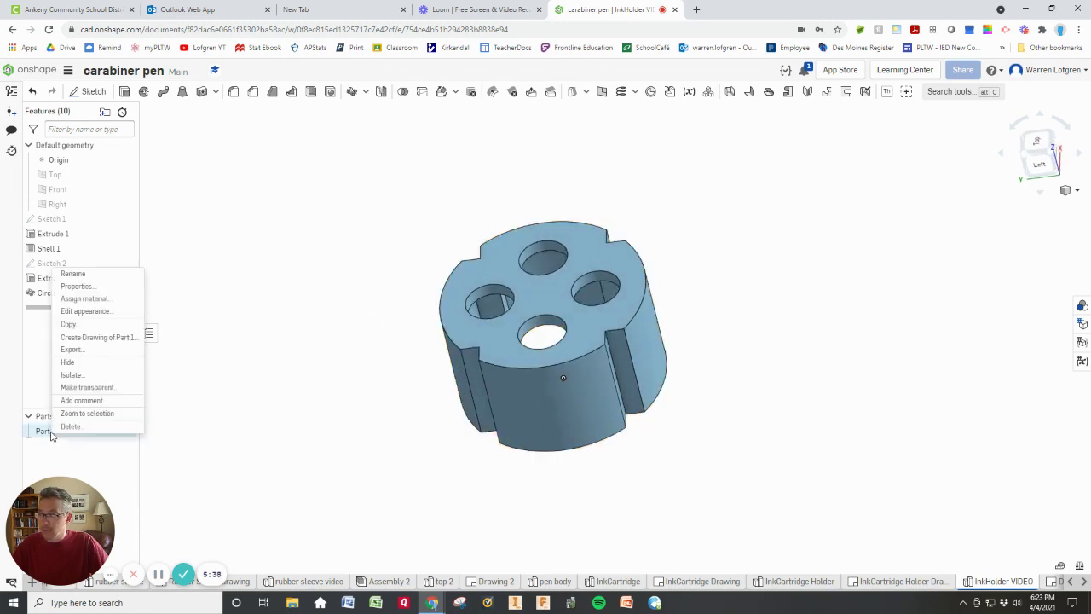
{"action": "left_click", "coordinate": [95, 298]}
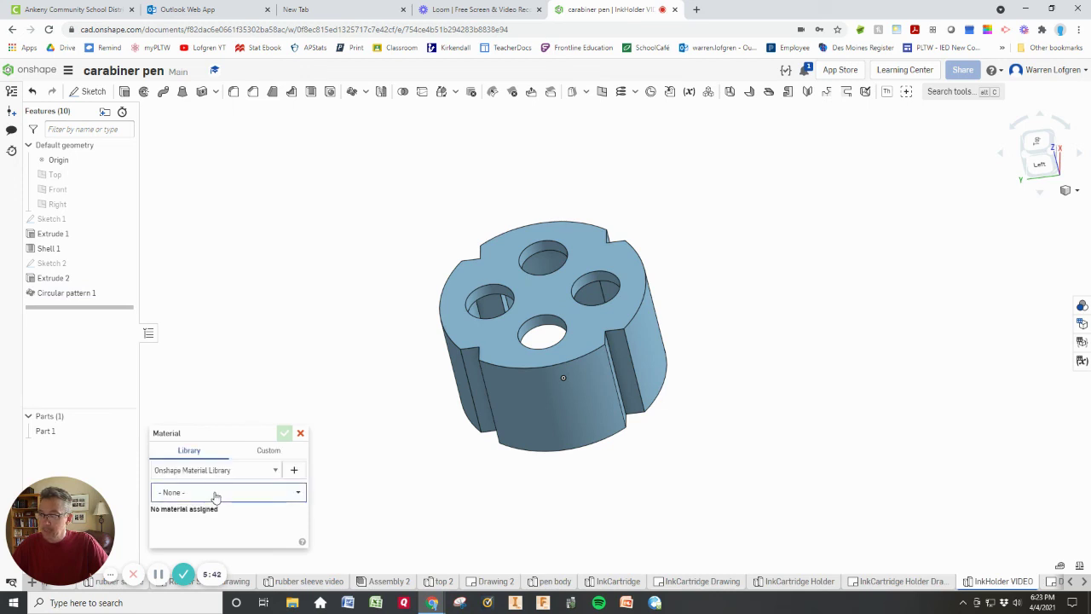
{"action": "left_click", "coordinate": [220, 490]}
{"action": "scroll", "coordinate": [205, 436], "scroll_direction": "down", "scroll_amount": 15}
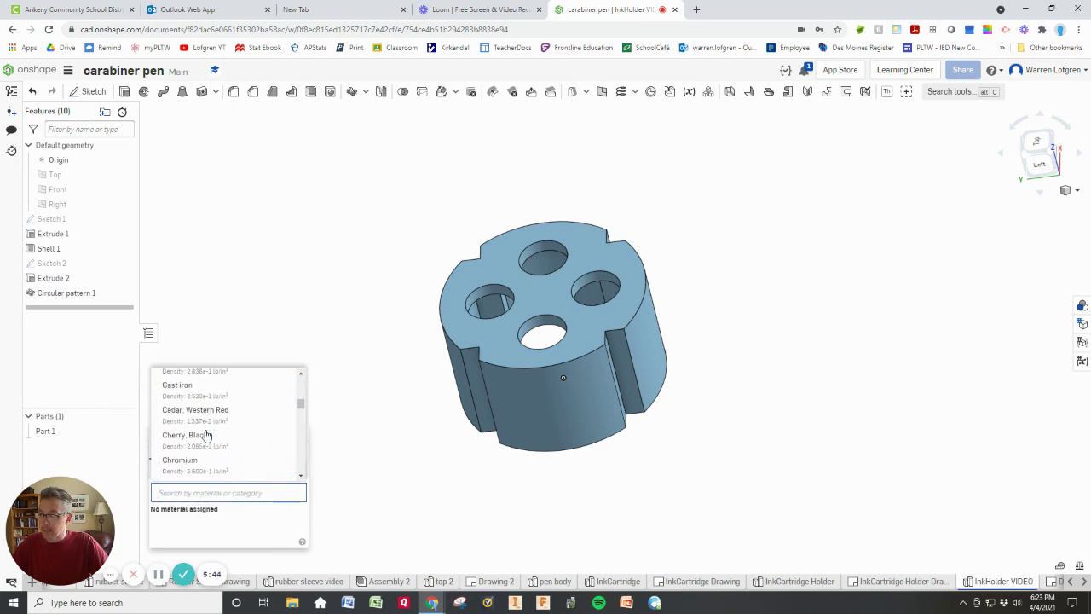
{"action": "scroll", "coordinate": [206, 435], "scroll_direction": "down", "scroll_amount": 4}
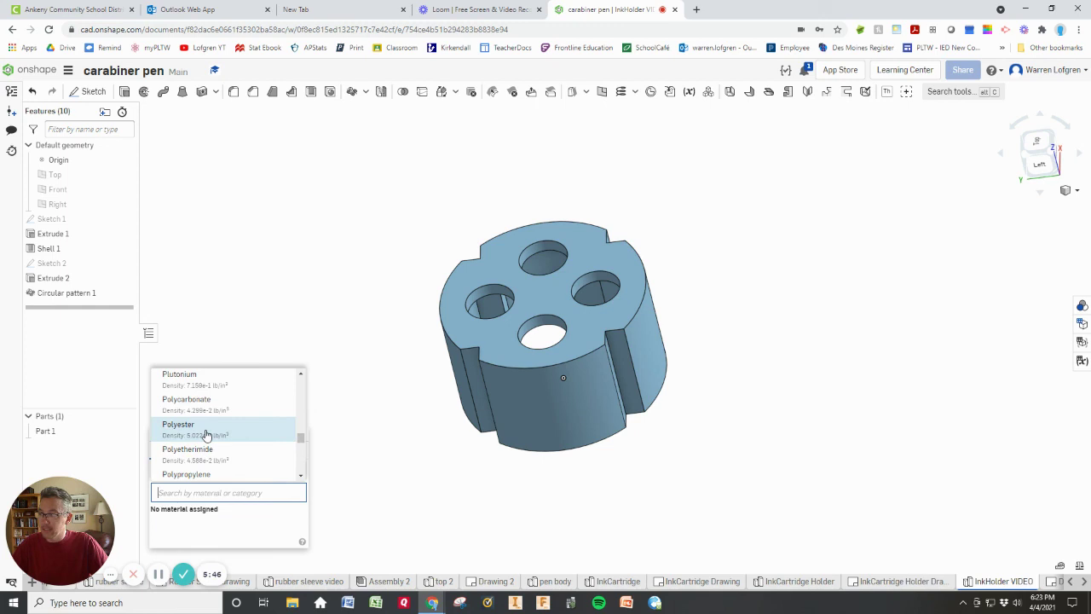
{"action": "scroll", "coordinate": [205, 435], "scroll_direction": "down", "scroll_amount": 1}
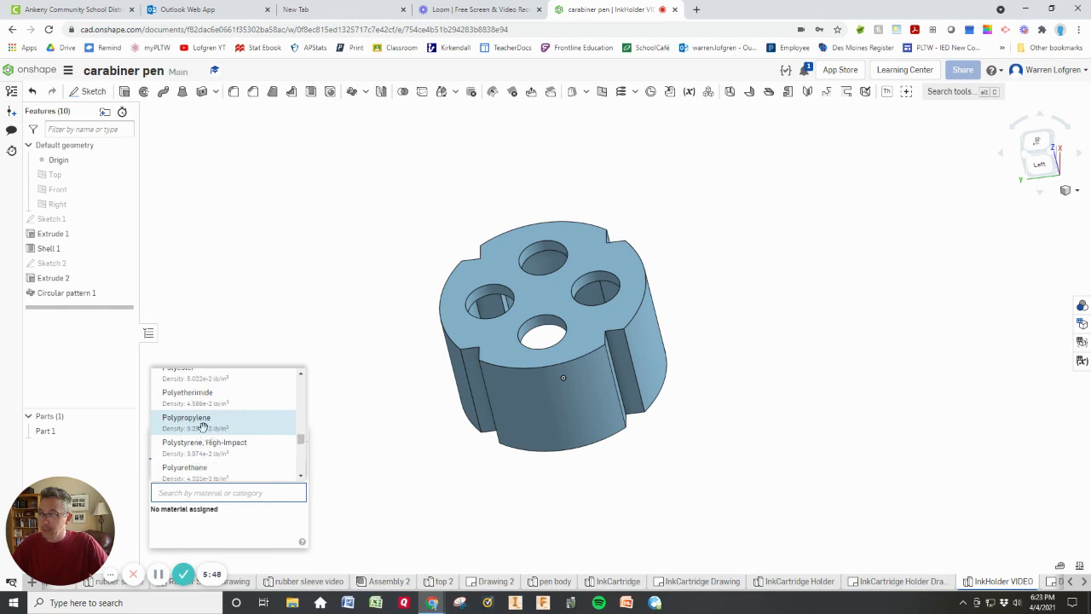
{"action": "left_click", "coordinate": [203, 426]}
{"action": "left_click", "coordinate": [284, 432]}
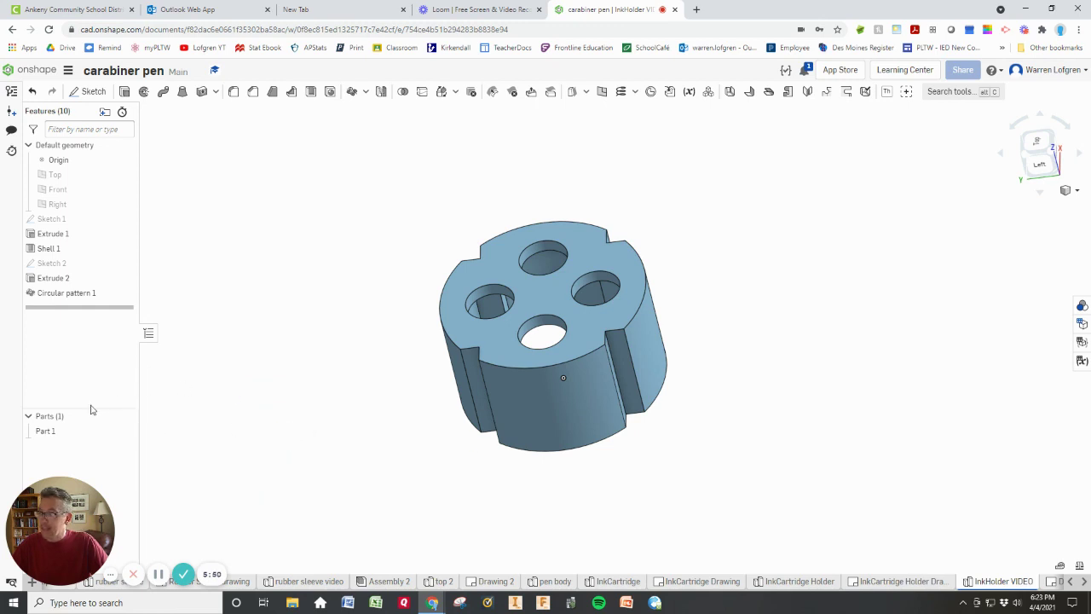
{"action": "right_click", "coordinate": [51, 430]}
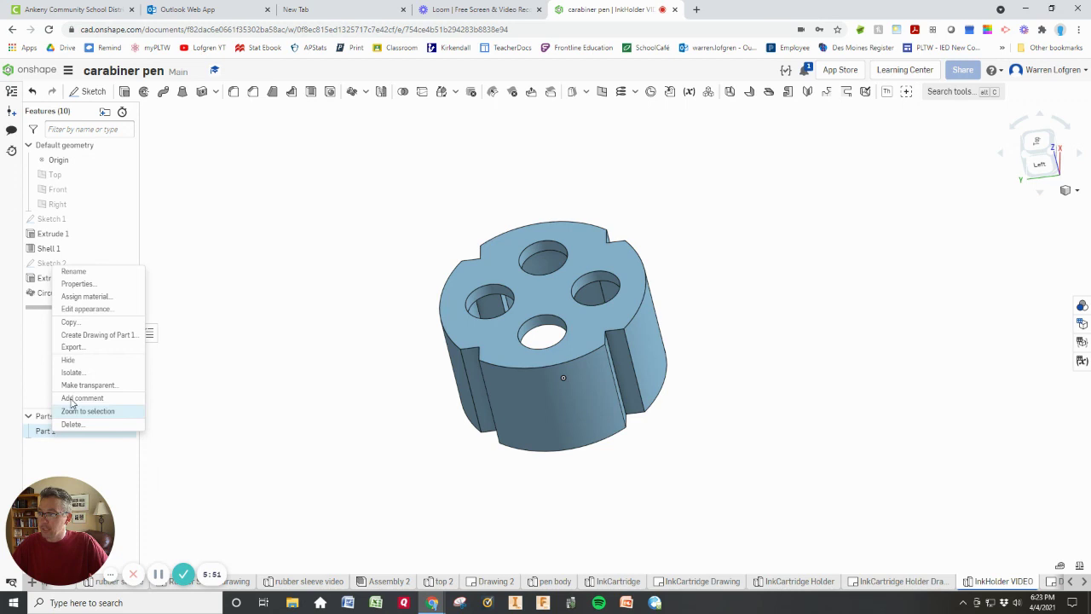
Set Part 1's appearance to the dark grey 666666 swatch.
{"action": "left_click", "coordinate": [94, 309]}
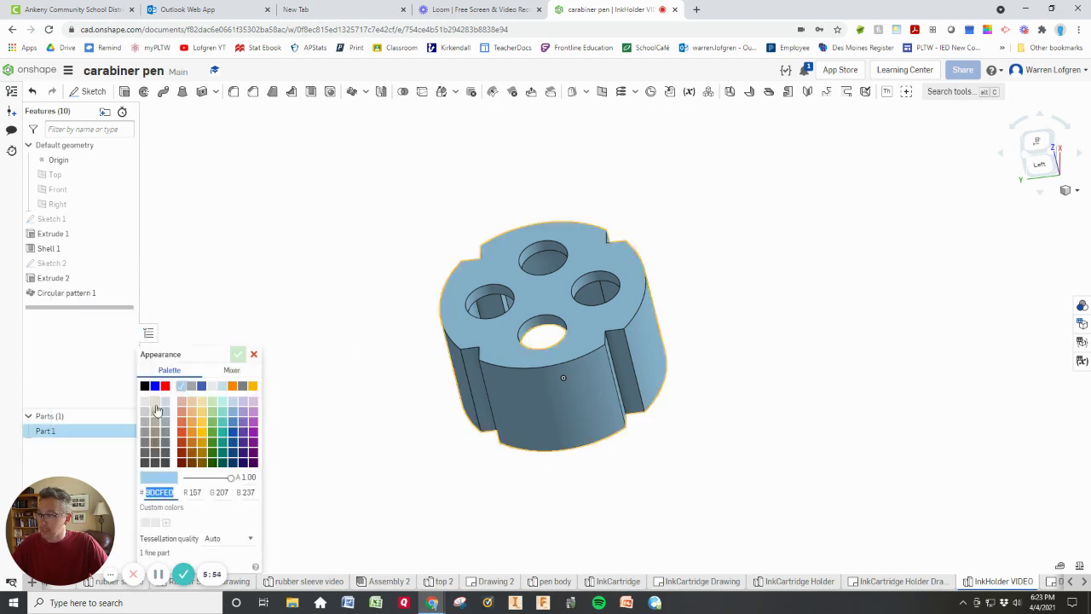
{"action": "left_click", "coordinate": [146, 455]}
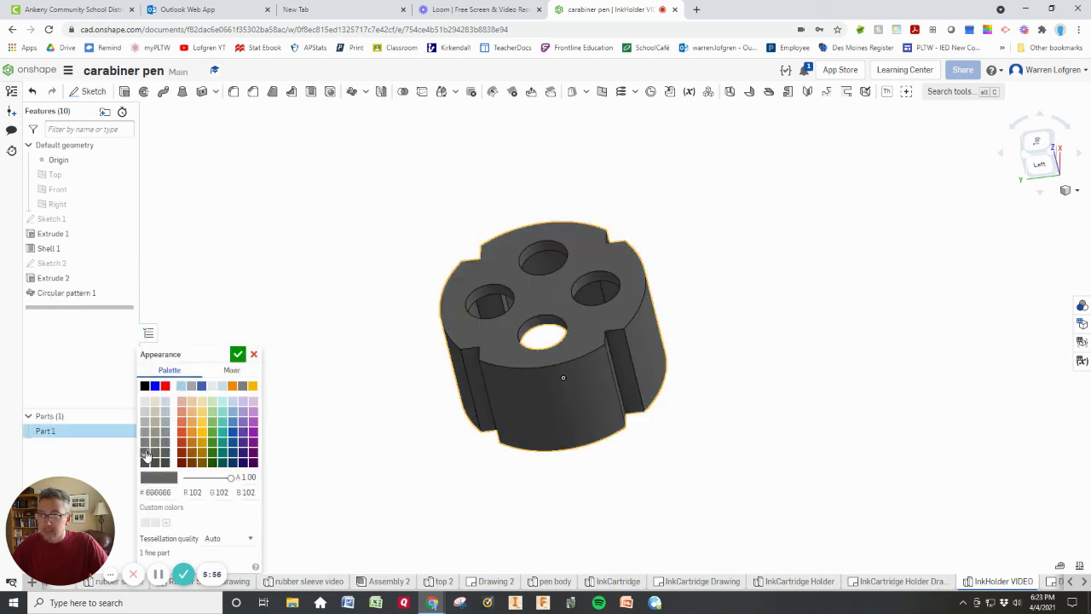
{"action": "left_click", "coordinate": [238, 354]}
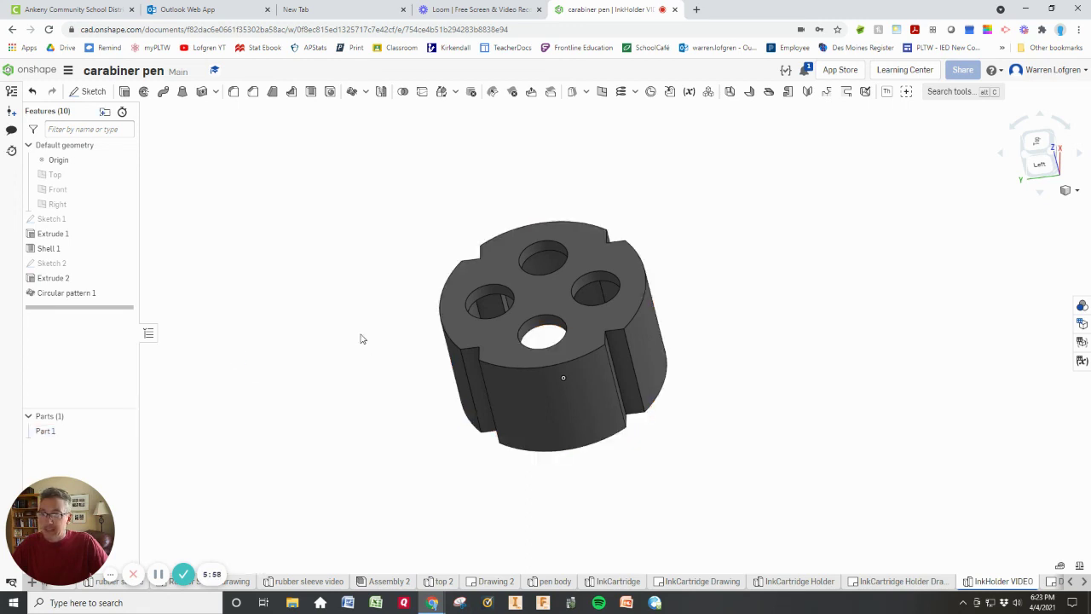
{"action": "mouse_move", "coordinate": [361, 336]}
{"action": "right_mouse_down"}
{"action": "mouse_move", "coordinate": [343, 353]}
{"action": "mouse_move", "coordinate": [344, 344]}
{"action": "mouse_move", "coordinate": [353, 349]}
{"action": "right_mouse_up"}
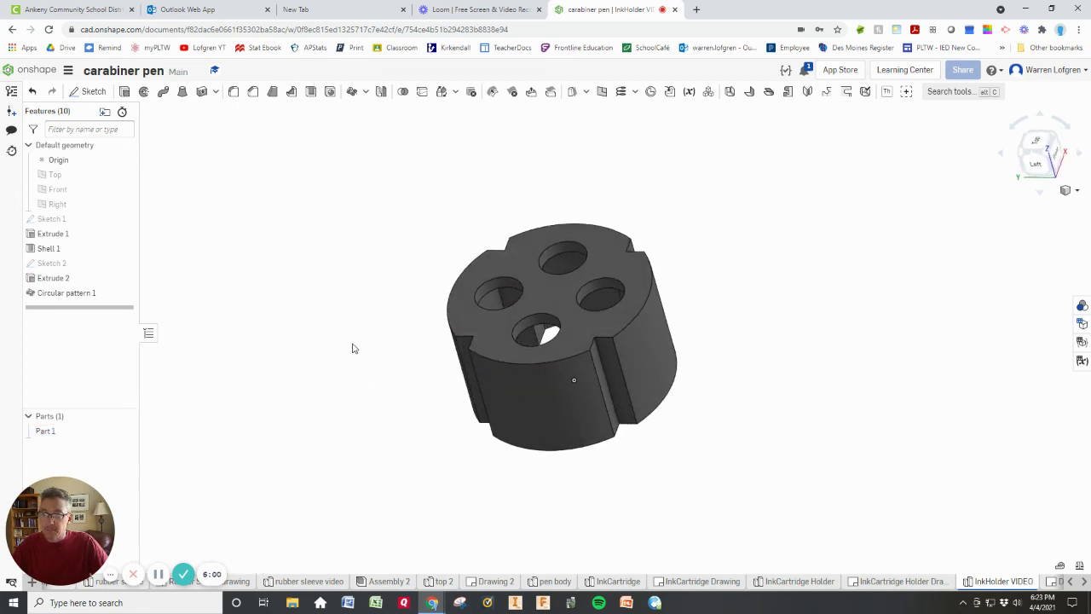